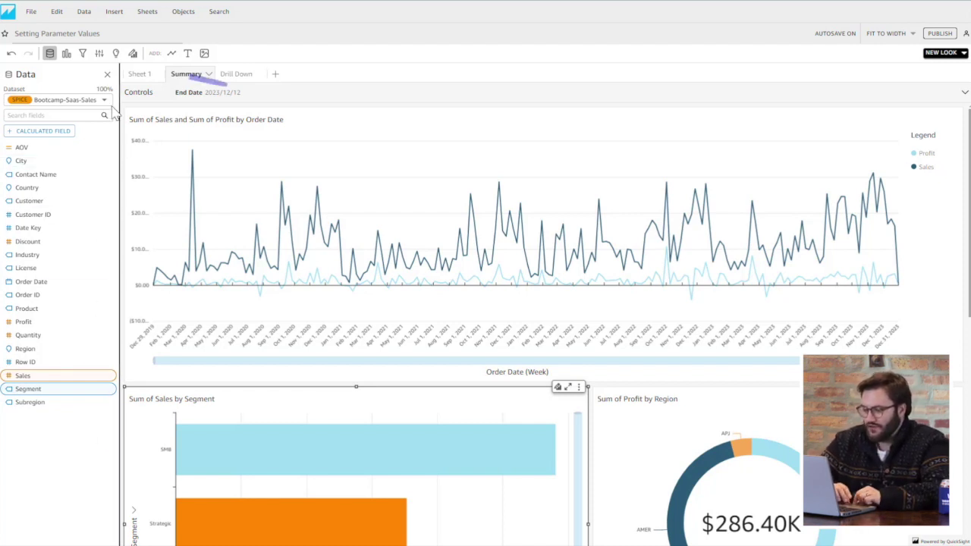
Show the Parameters pane listing the existing EndDate, Product and Region parameters
{"action": "left_click", "coordinate": [98, 53]}
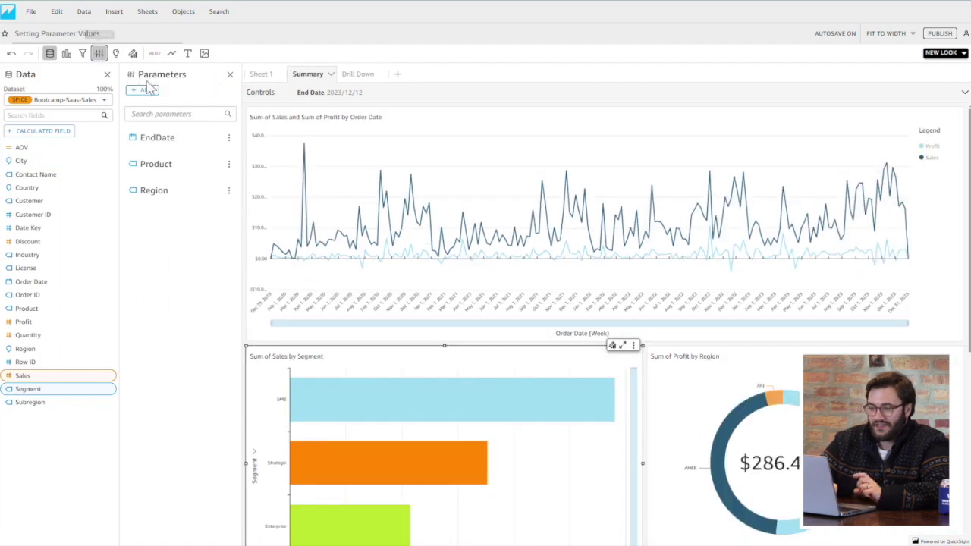
Add a StartDate parameter as a Datetime with Day granularity and a relative default date
{"action": "left_click", "coordinate": [151, 94]}
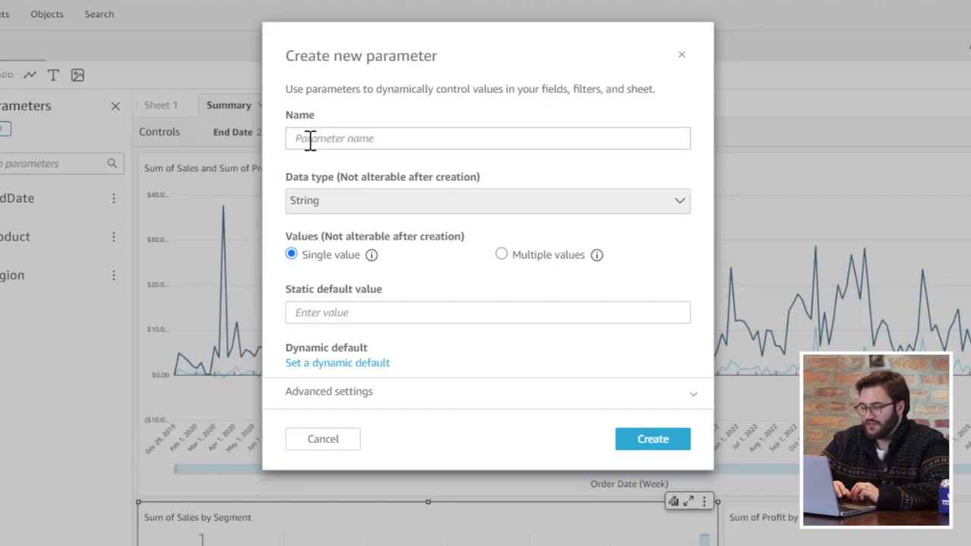
{"action": "left_click", "coordinate": [306, 141]}
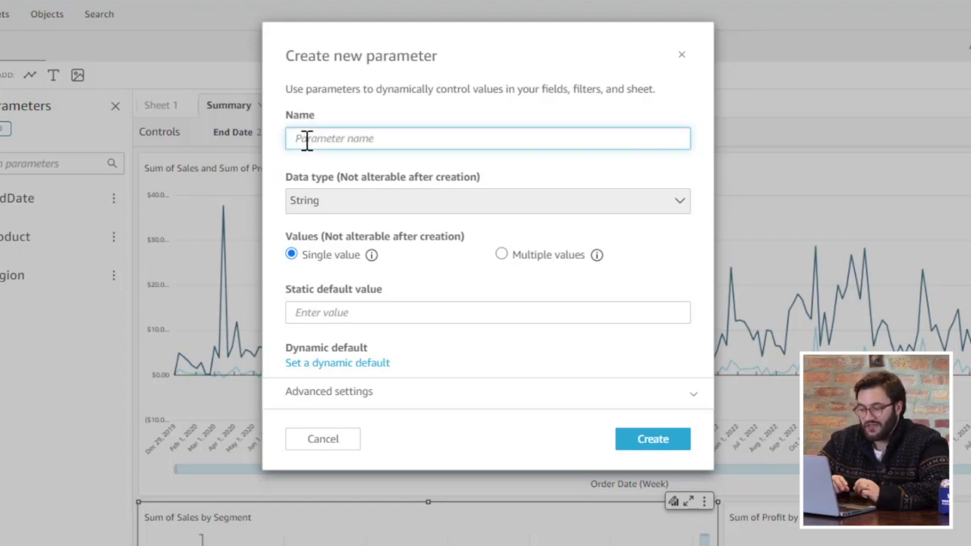
{"action": "type", "text": "St"}
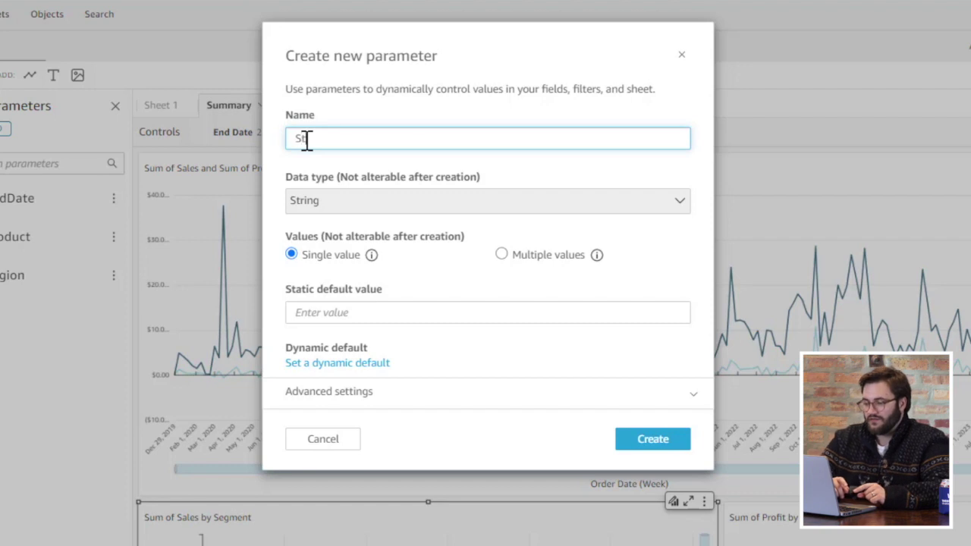
{"action": "type", "text": "artDate"}
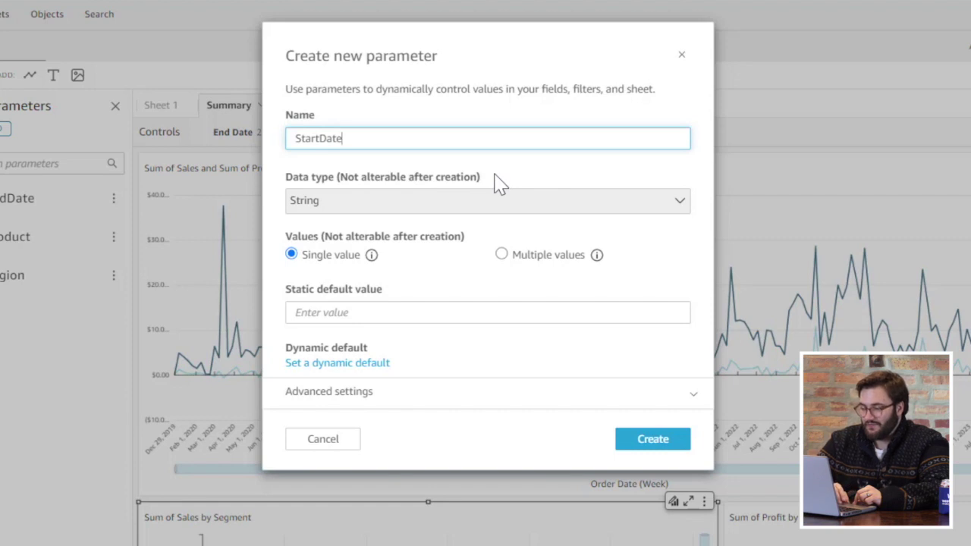
{"action": "left_click", "coordinate": [504, 205]}
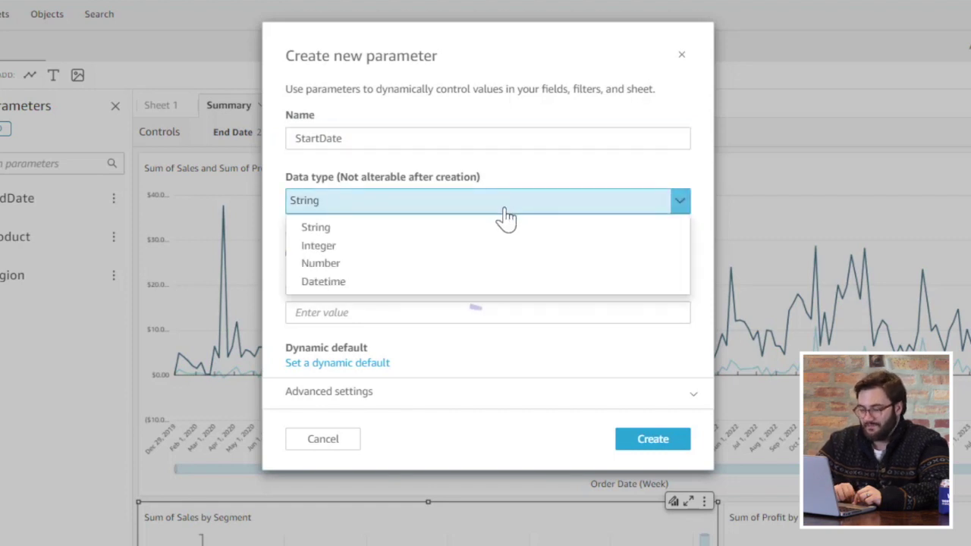
{"action": "left_click", "coordinate": [501, 285]}
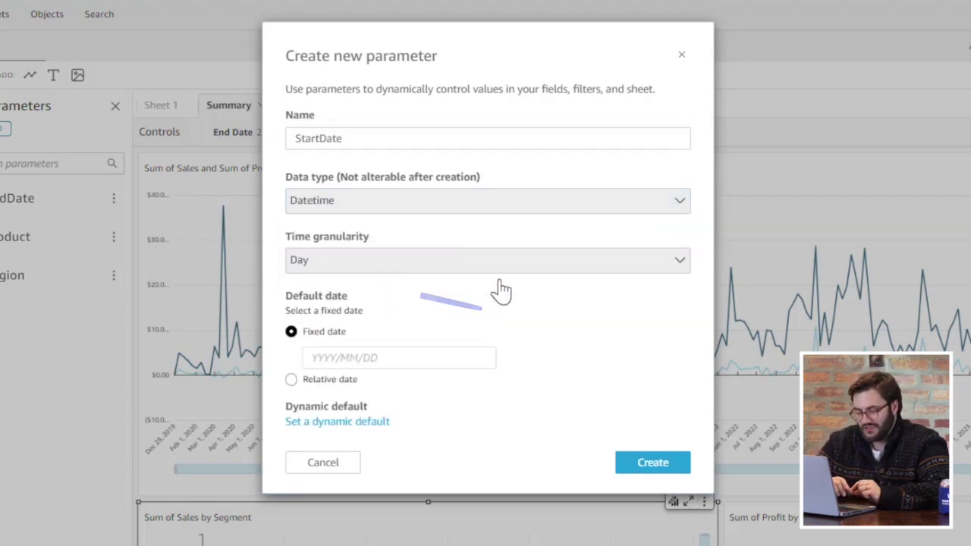
{"action": "left_click", "coordinate": [680, 263]}
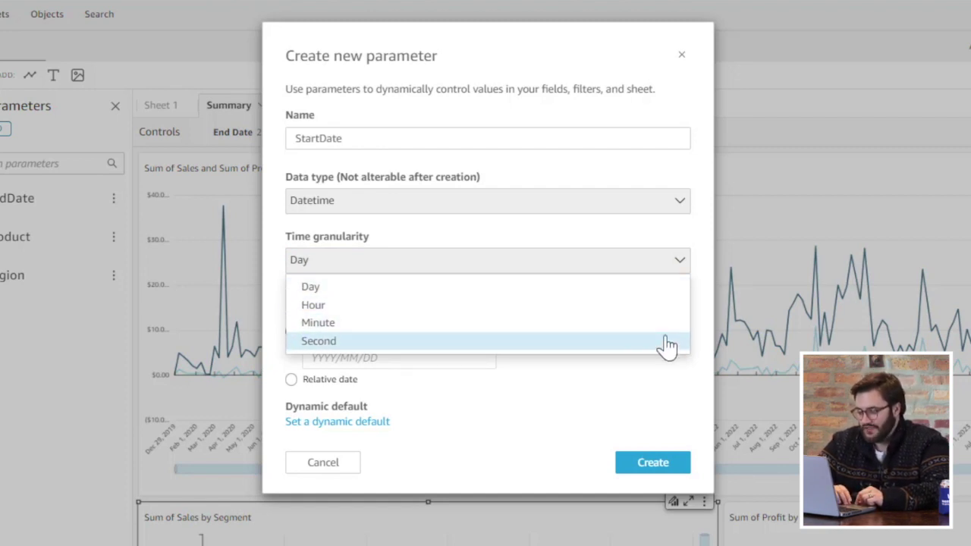
{"action": "left_click", "coordinate": [418, 295]}
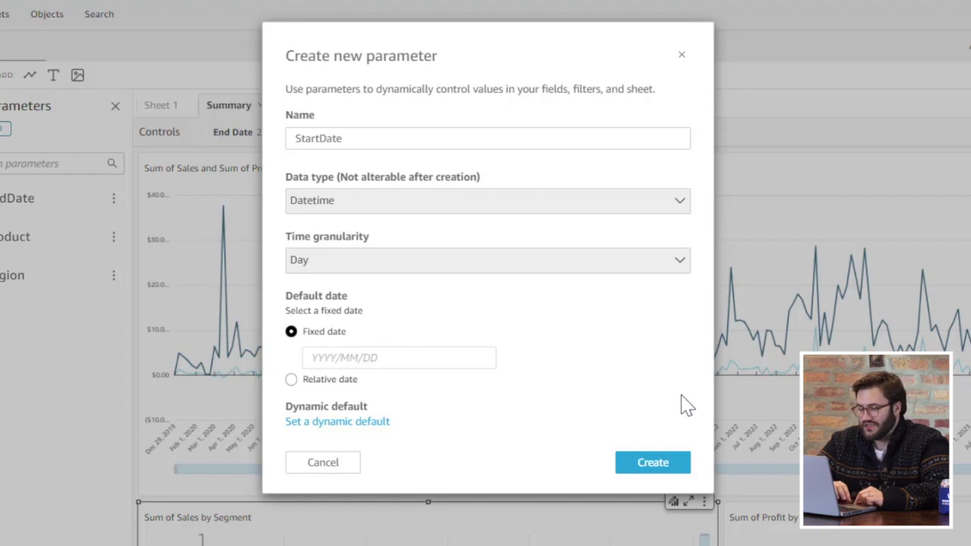
{"action": "left_click", "coordinate": [292, 380]}
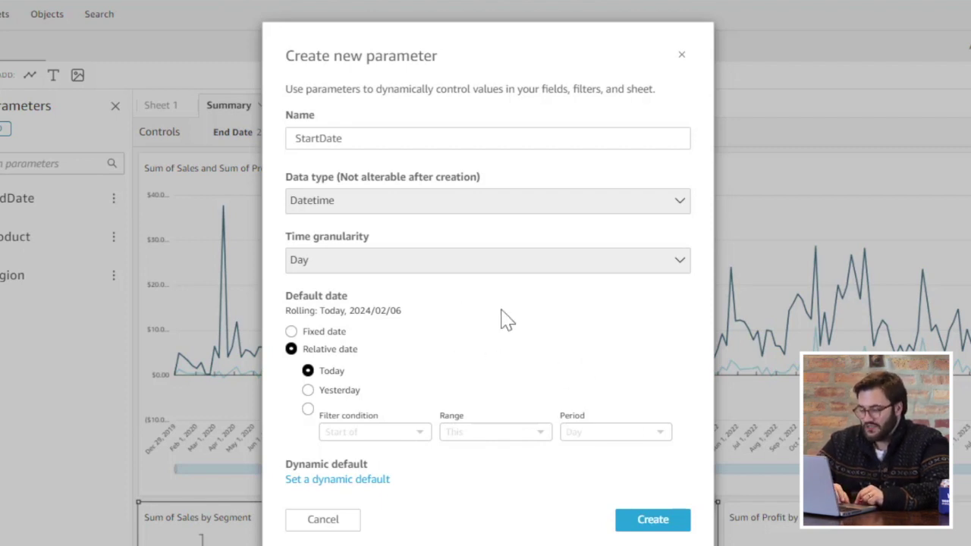
Set StartDate's relative default to Start of This Month, giving 2024/02/01
{"action": "left_click_drag", "start_coordinate": [353, 300], "coordinate": [287, 302]}
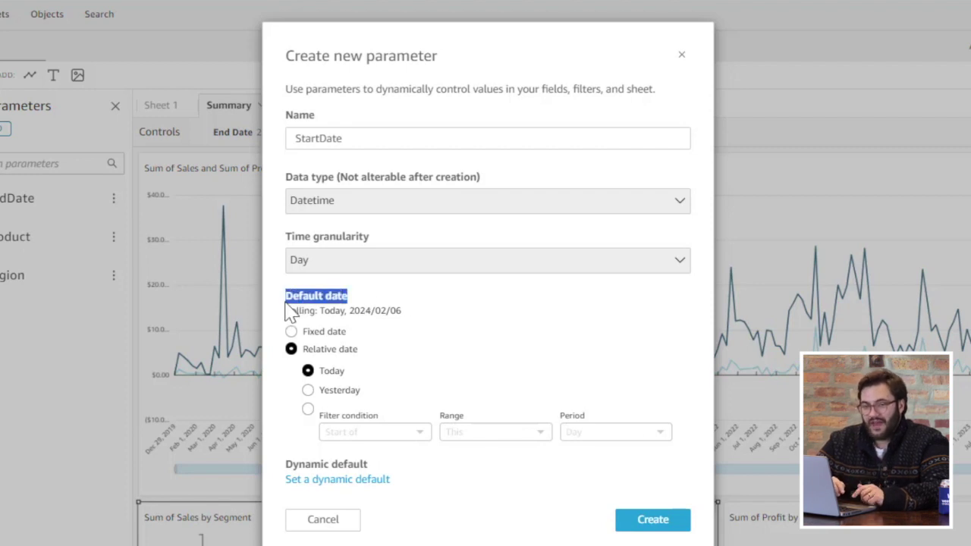
{"action": "left_click", "coordinate": [464, 302]}
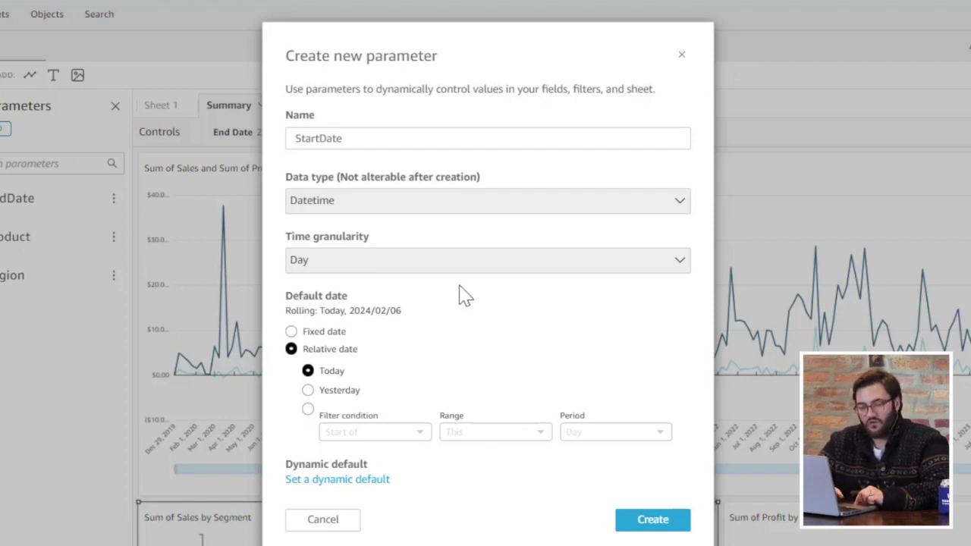
{"action": "left_click", "coordinate": [324, 332]}
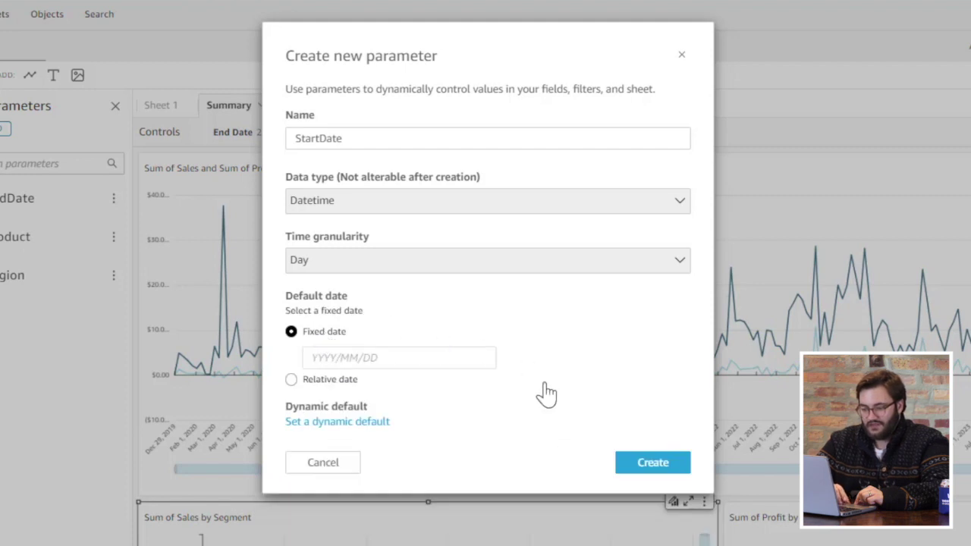
{"action": "left_click", "coordinate": [313, 381]}
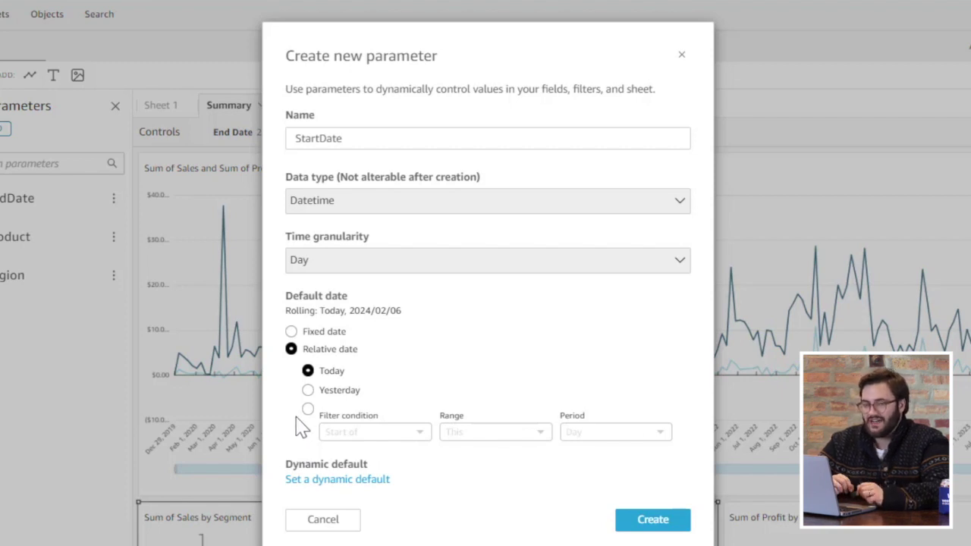
{"action": "left_click", "coordinate": [309, 410]}
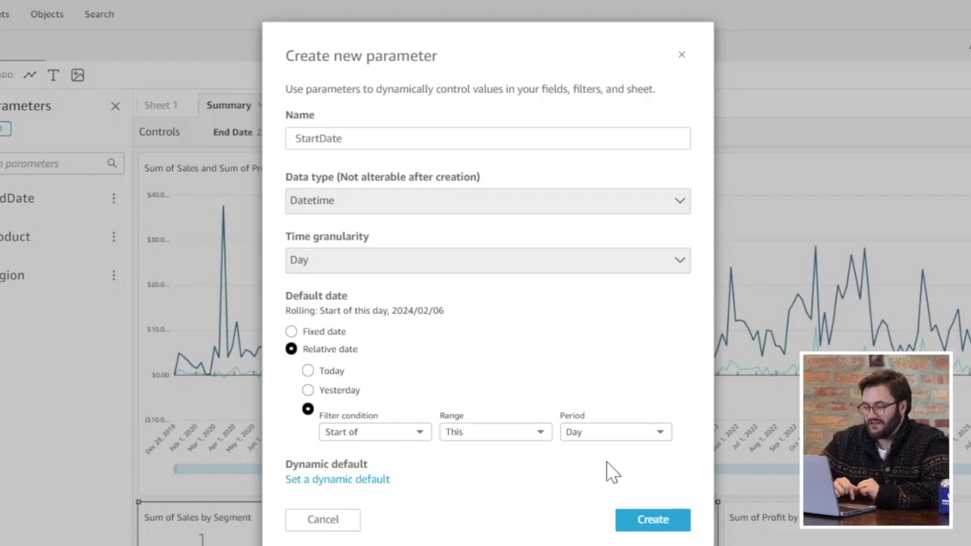
{"action": "left_click", "coordinate": [400, 437]}
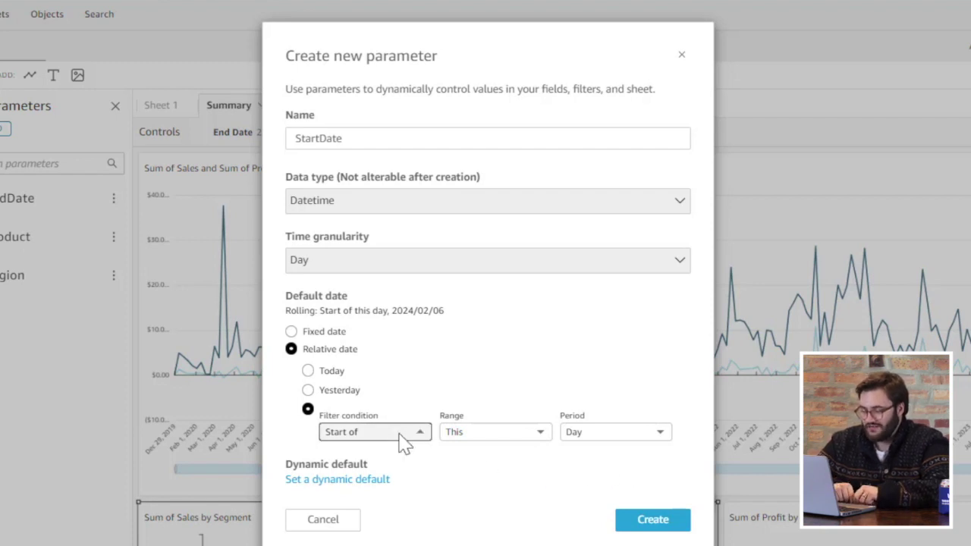
{"action": "left_click", "coordinate": [490, 437]}
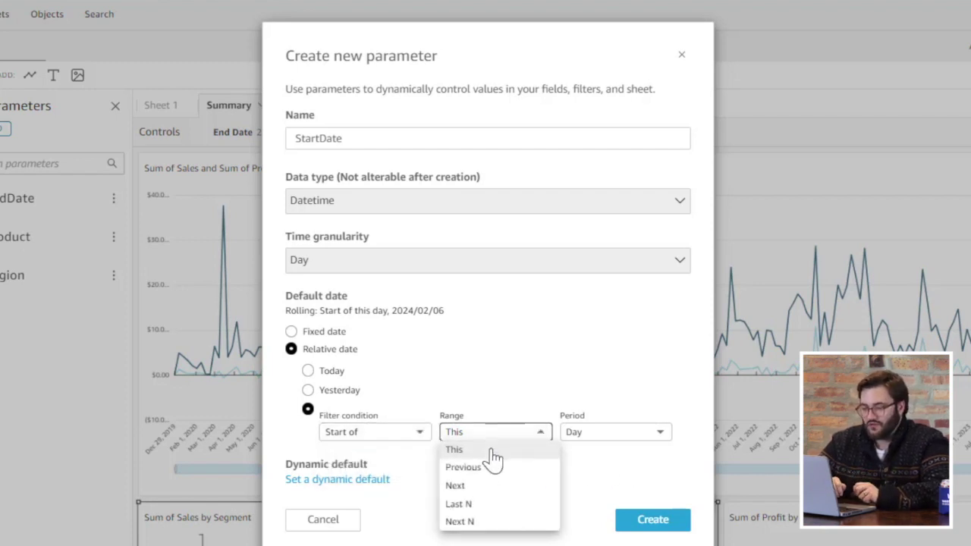
{"action": "left_click", "coordinate": [494, 450]}
{"action": "left_click", "coordinate": [583, 434]}
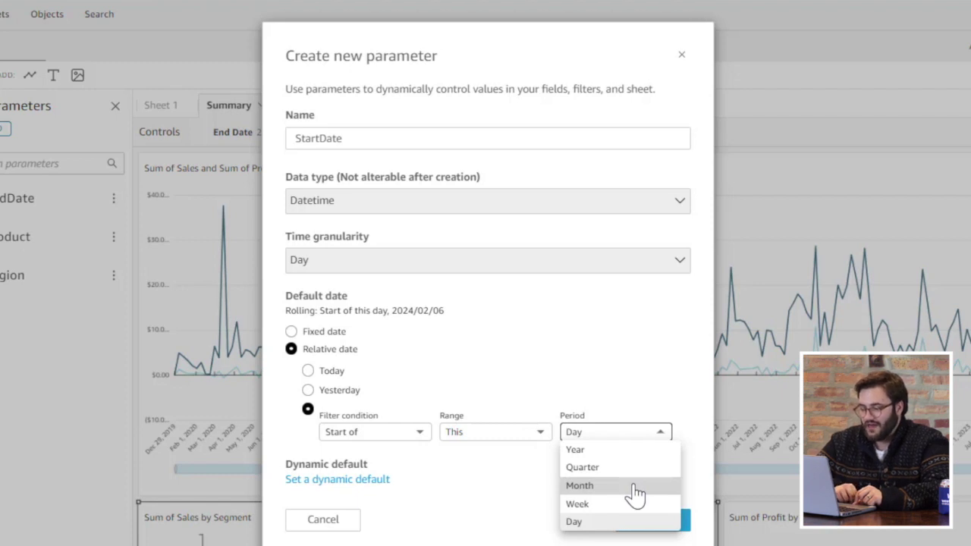
{"action": "left_click", "coordinate": [635, 485]}
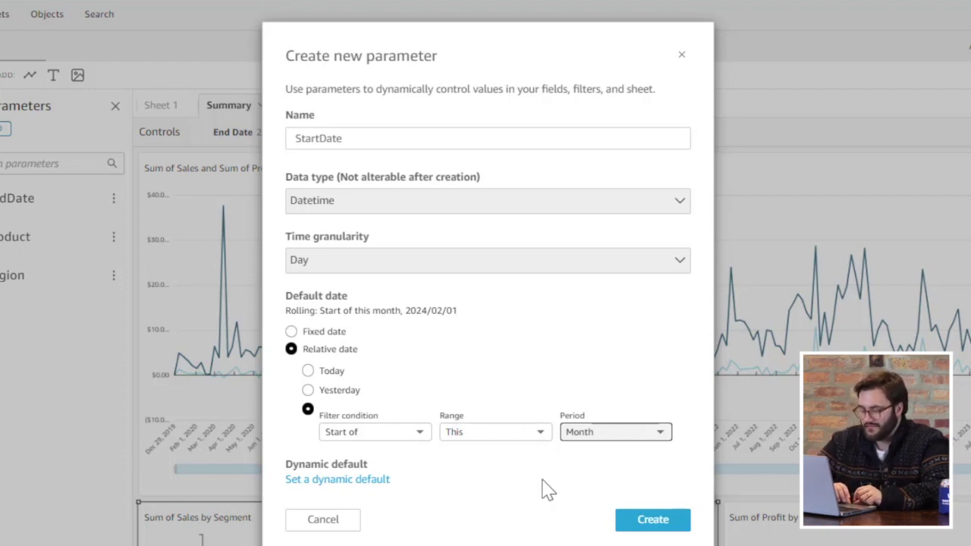
{"action": "left_click", "coordinate": [666, 437]}
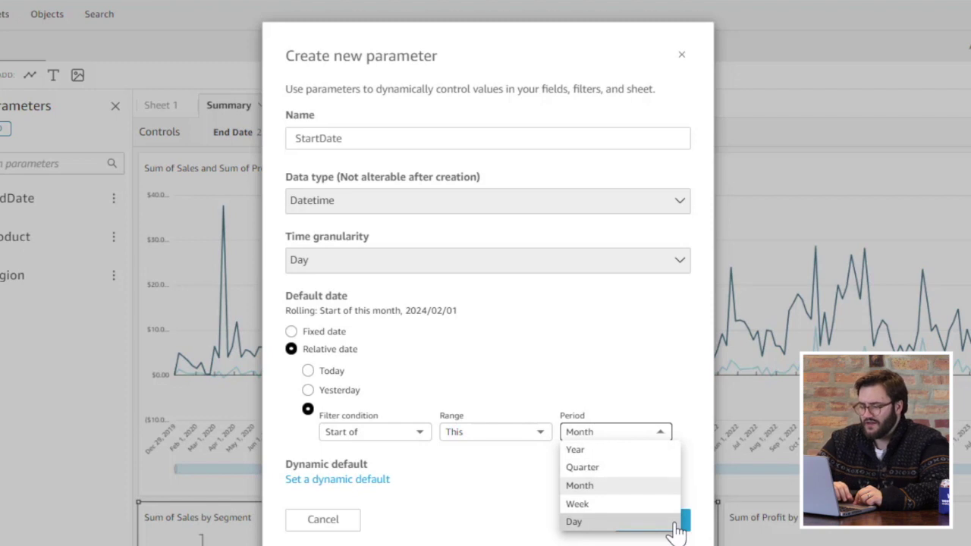
{"action": "left_click", "coordinate": [700, 469]}
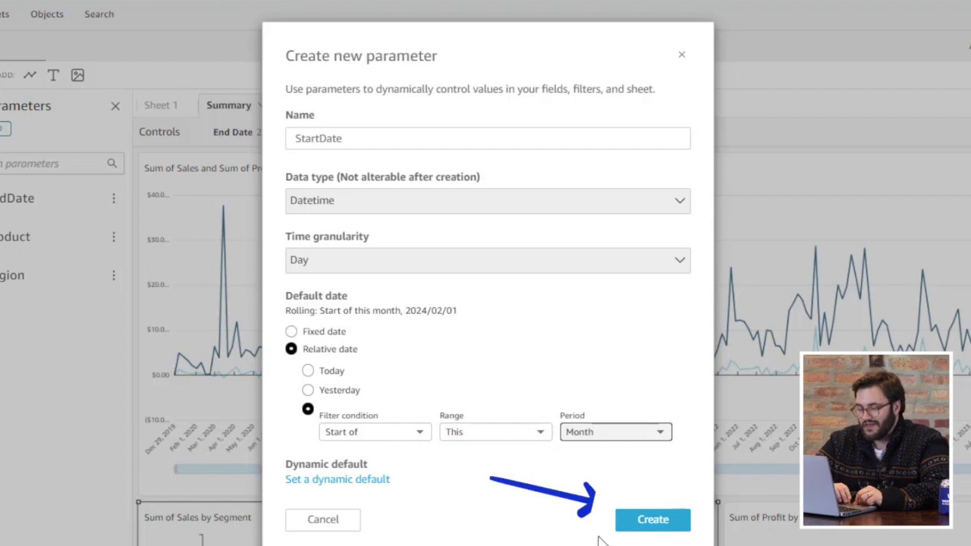
Create the StartDate parameter and draft a Start Date date-picker control for it
{"action": "left_click", "coordinate": [651, 525]}
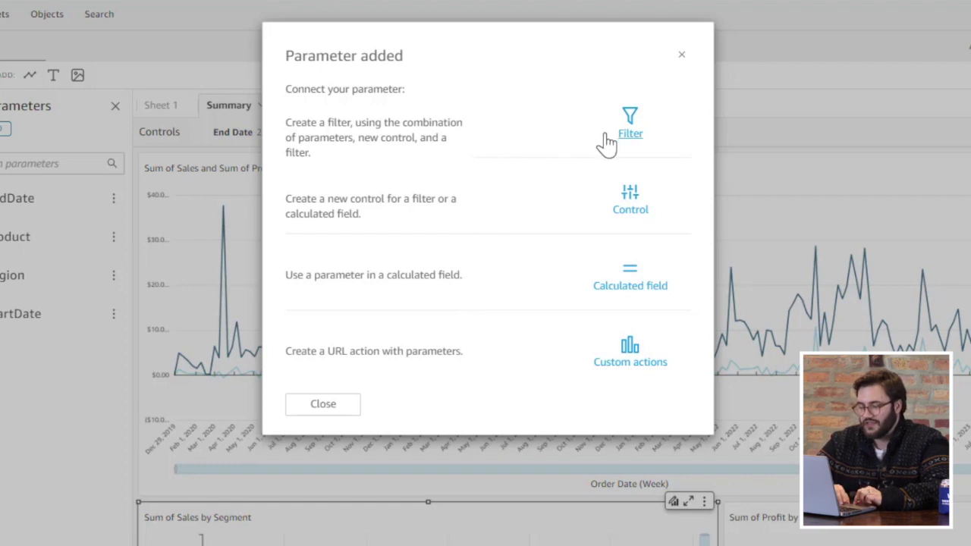
{"action": "left_click", "coordinate": [628, 209]}
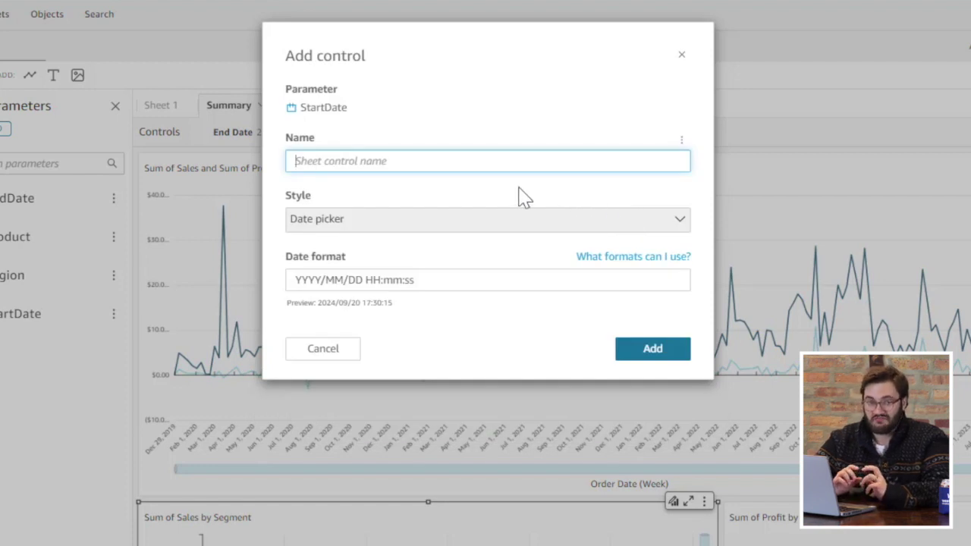
{"action": "type", "text": "Start Date"}
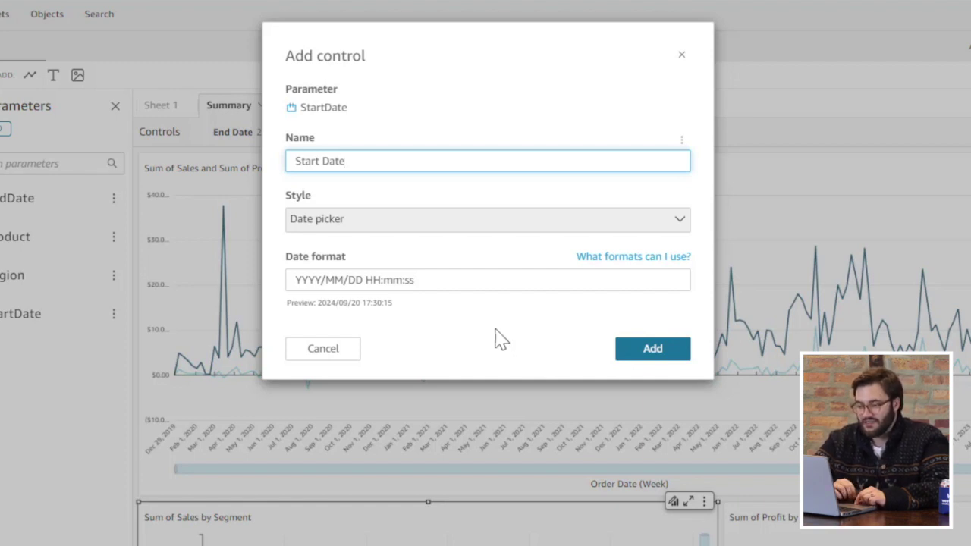
{"action": "left_click_drag", "start_coordinate": [425, 281], "coordinate": [288, 284]}
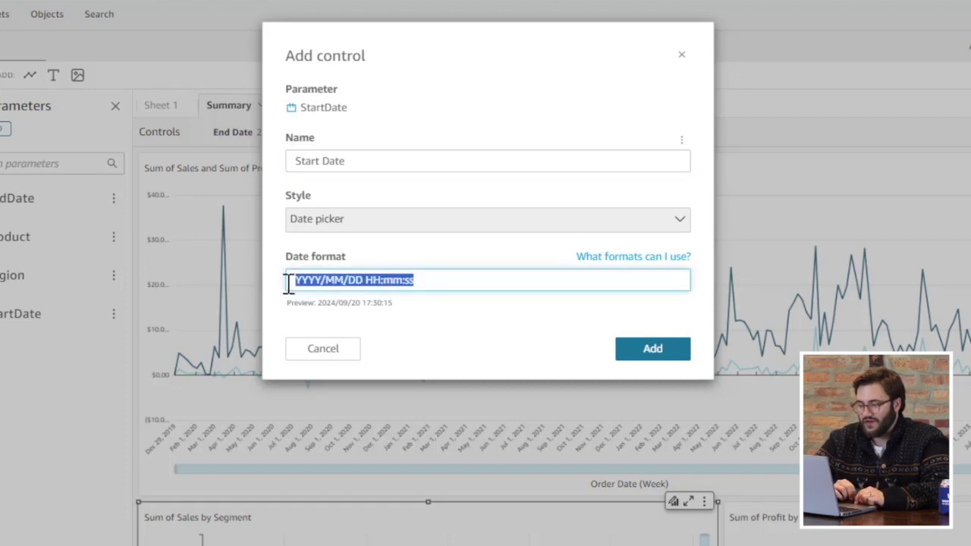
{"action": "left_click", "coordinate": [444, 321]}
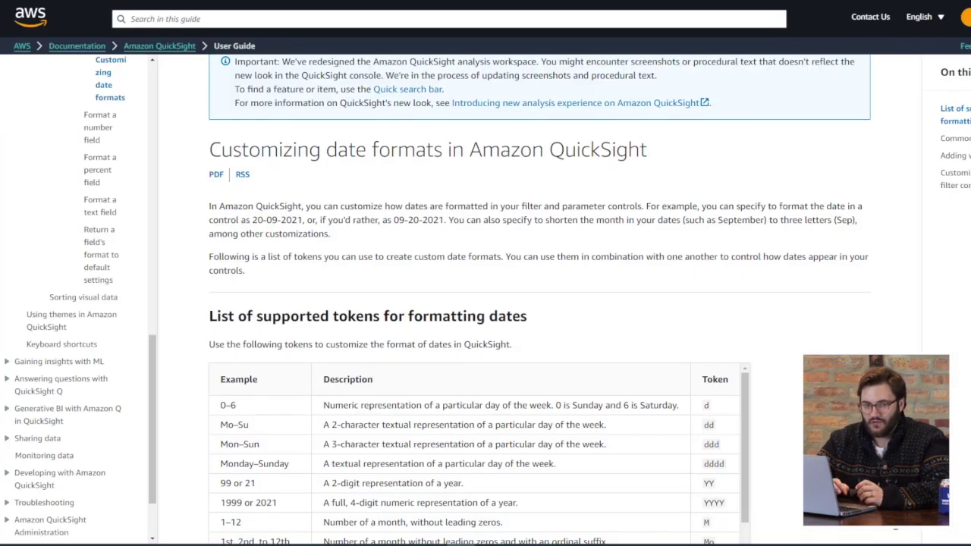
Scroll through the date-format token and preset format tables in the documentation
{"action": "scroll", "coordinate": [778, 303], "scroll_direction": "down", "scroll_amount": 2}
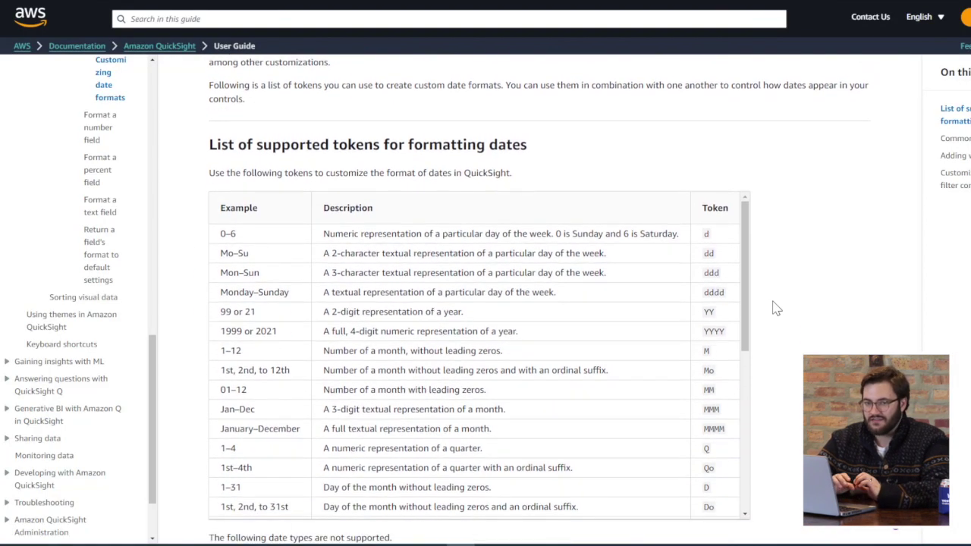
{"action": "scroll", "coordinate": [777, 306], "scroll_direction": "down", "scroll_amount": 1}
{"action": "scroll", "coordinate": [776, 311], "scroll_direction": "down", "scroll_amount": 2}
{"action": "scroll", "coordinate": [775, 311], "scroll_direction": "down", "scroll_amount": 1}
{"action": "scroll", "coordinate": [775, 311], "scroll_direction": "down", "scroll_amount": 1}
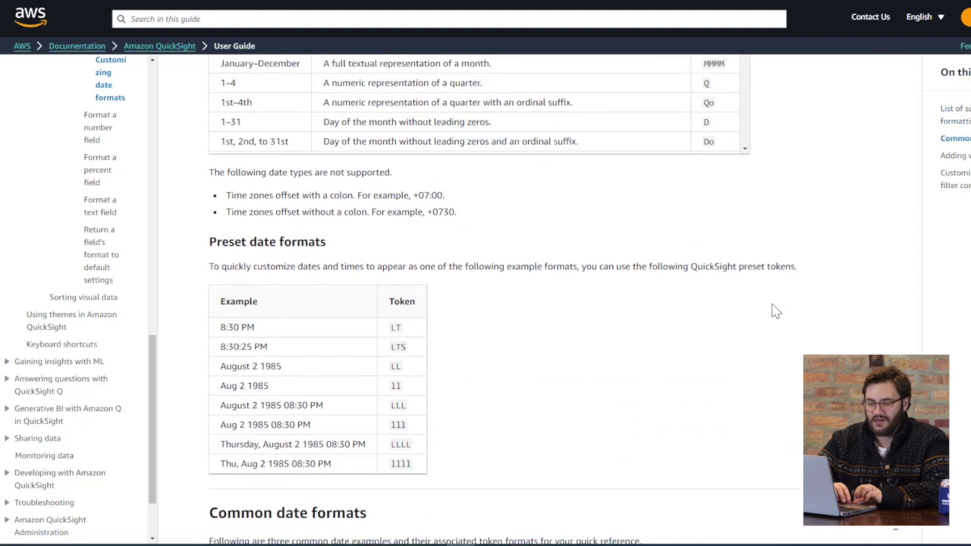
{"action": "scroll", "coordinate": [775, 312], "scroll_direction": "down", "scroll_amount": 2}
{"action": "scroll", "coordinate": [775, 313], "scroll_direction": "down", "scroll_amount": 2}
{"action": "scroll", "coordinate": [776, 312], "scroll_direction": "down", "scroll_amount": 2}
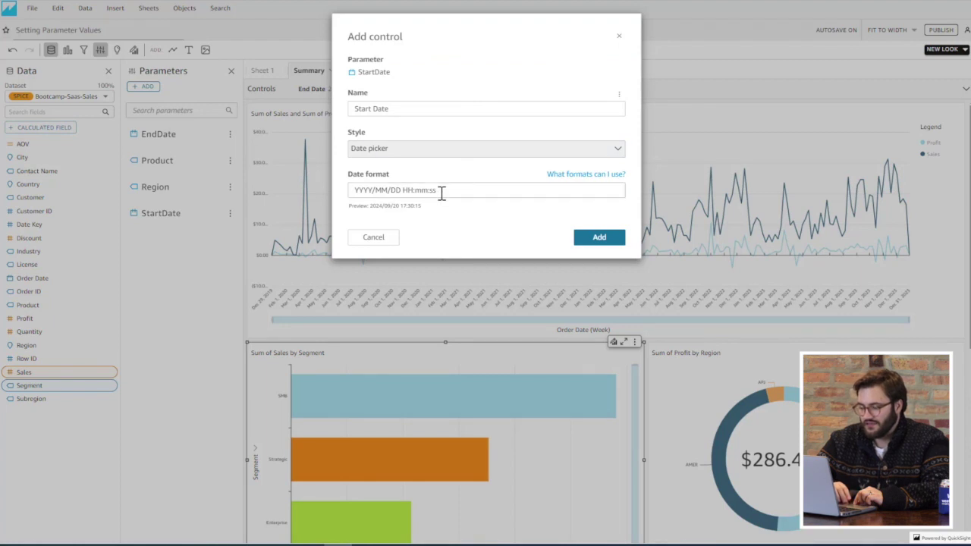
Trim the control's date format to YYYY/MM/DD, previewing 2024/09/20
{"action": "left_click_drag", "start_coordinate": [442, 193], "coordinate": [414, 194]}
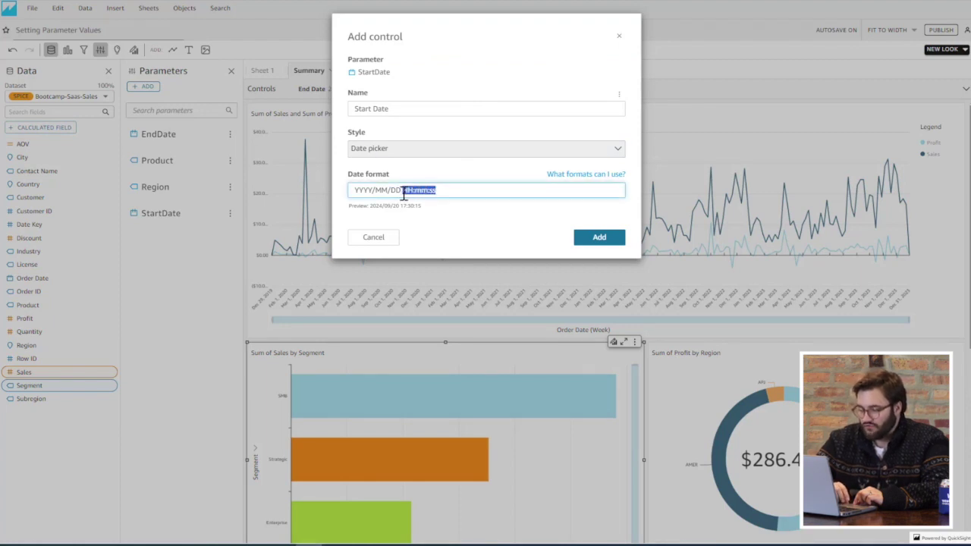
{"action": "key", "text": "BackSpace"}
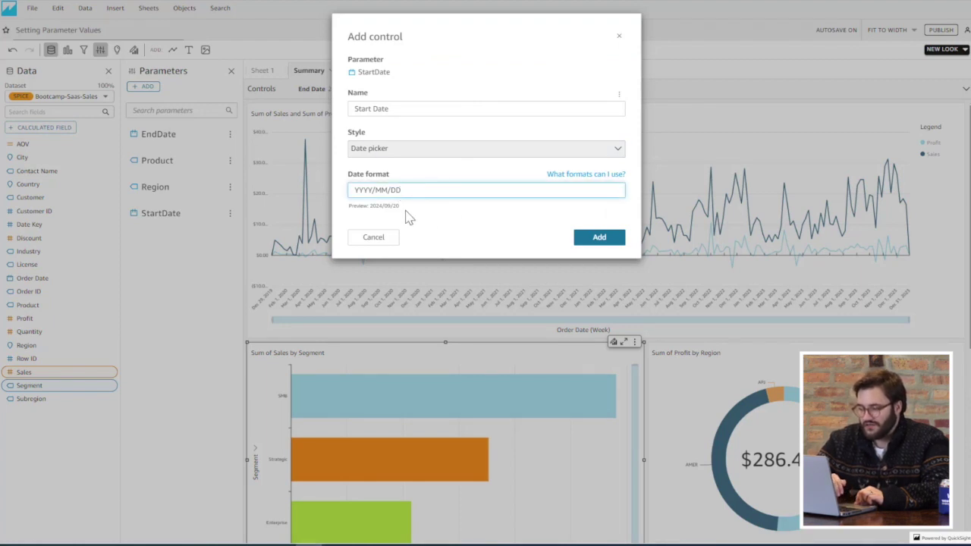
{"action": "left_click", "coordinate": [384, 220]}
{"action": "left_click_drag", "start_coordinate": [361, 217], "coordinate": [351, 208]}
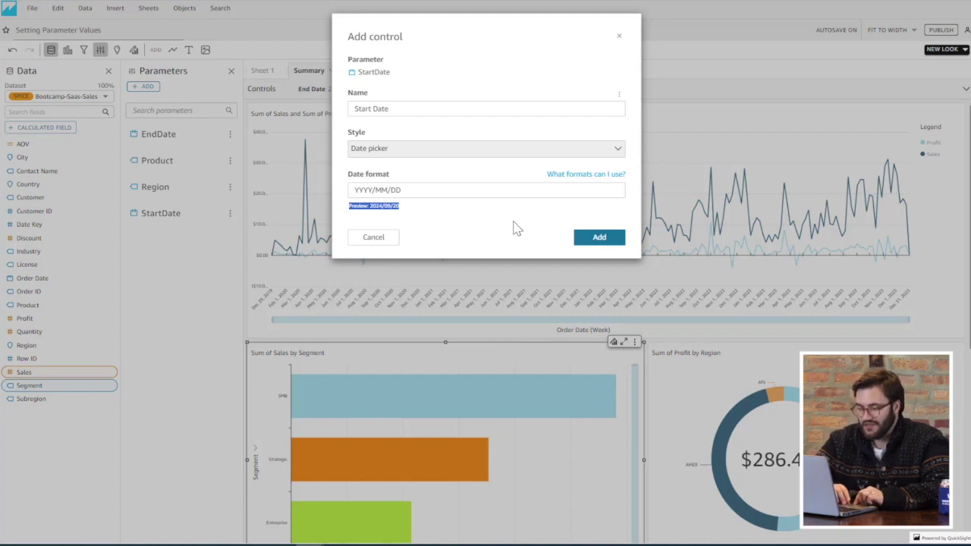
{"action": "left_click", "coordinate": [515, 228]}
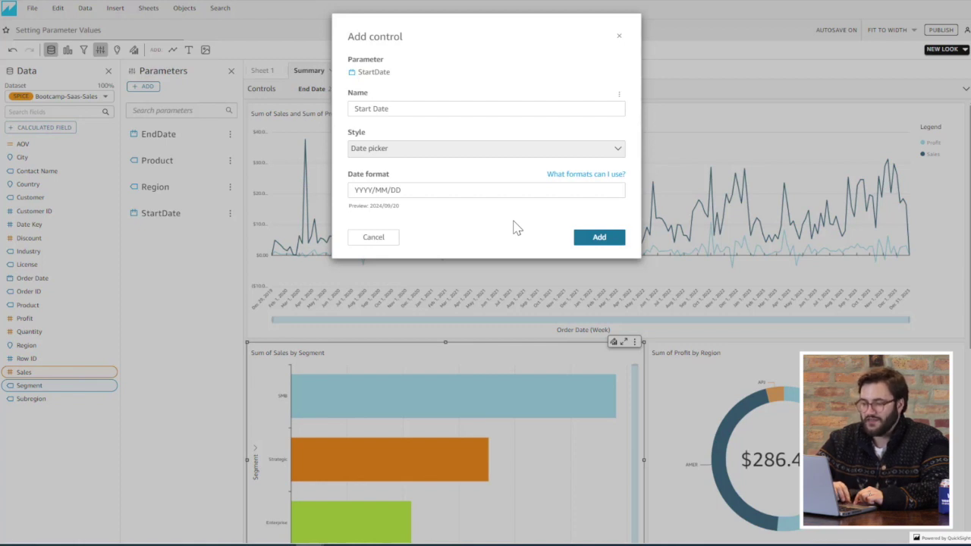
Add the Start Date control, place it before End Date, and close the parameters list
{"action": "left_click", "coordinate": [581, 245]}
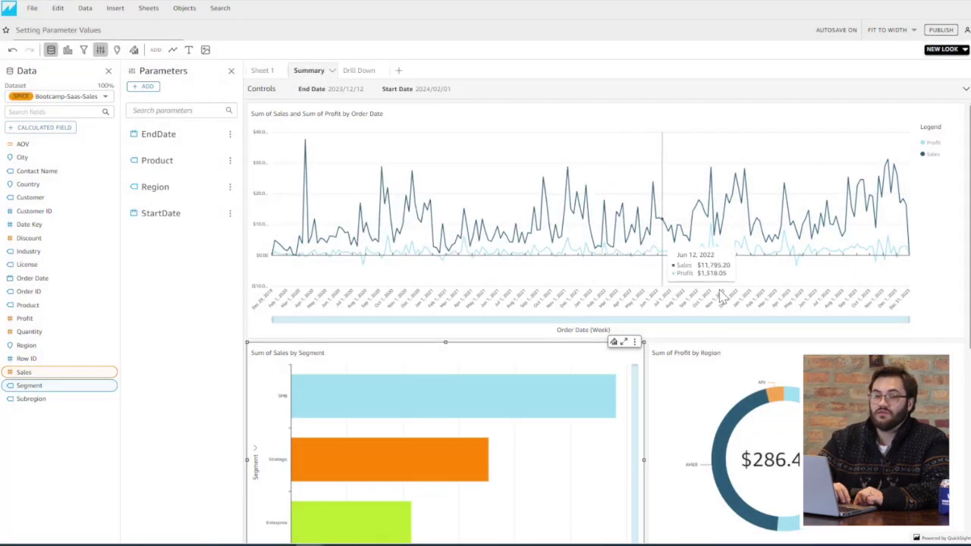
{"action": "left_click", "coordinate": [486, 98]}
{"action": "mouse_move", "coordinate": [305, 122]}
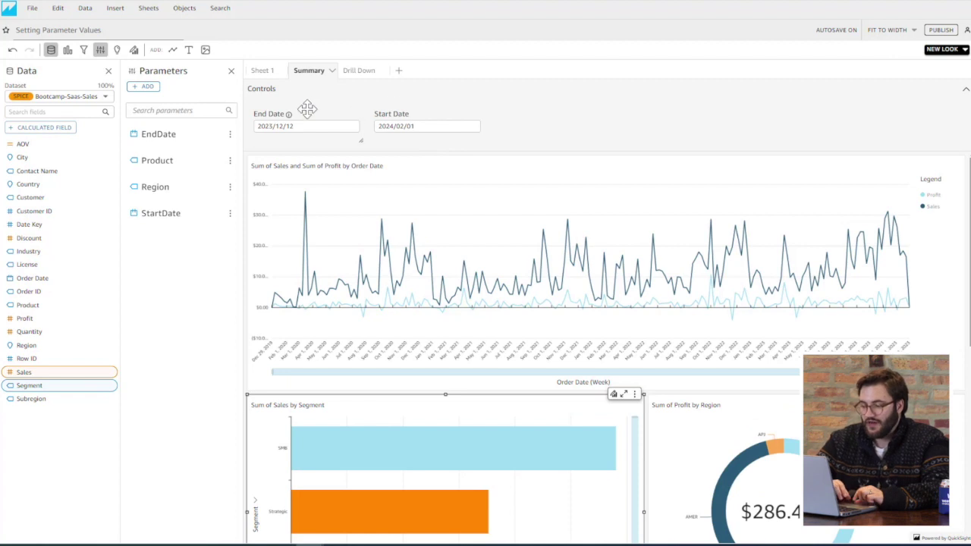
{"action": "left_click_drag", "start_coordinate": [306, 109], "coordinate": [493, 113]}
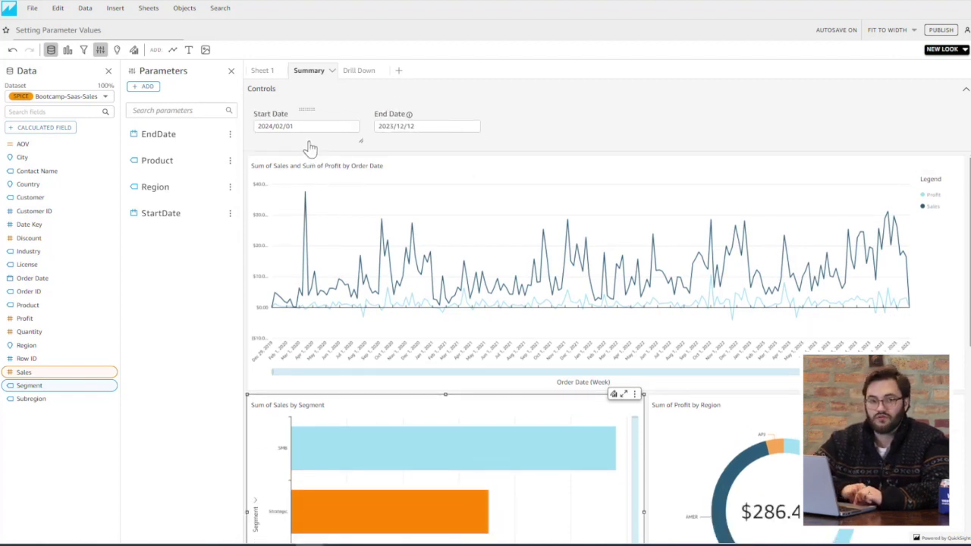
{"action": "left_click", "coordinate": [334, 94]}
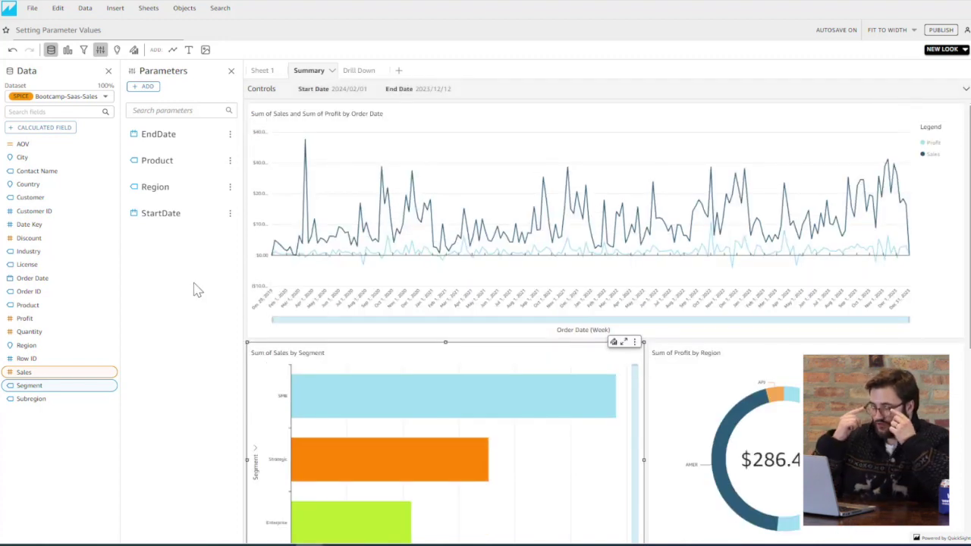
{"action": "left_click", "coordinate": [100, 51]}
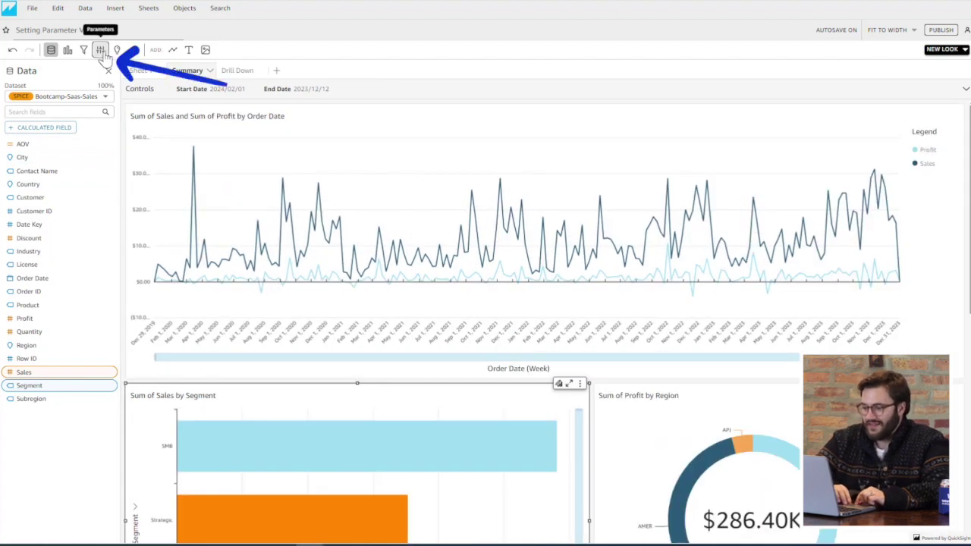
Re-save StartDate after confirming its Day granularity and start-of-this-Month default
{"action": "left_click", "coordinate": [100, 50]}
{"action": "left_click", "coordinate": [230, 214]}
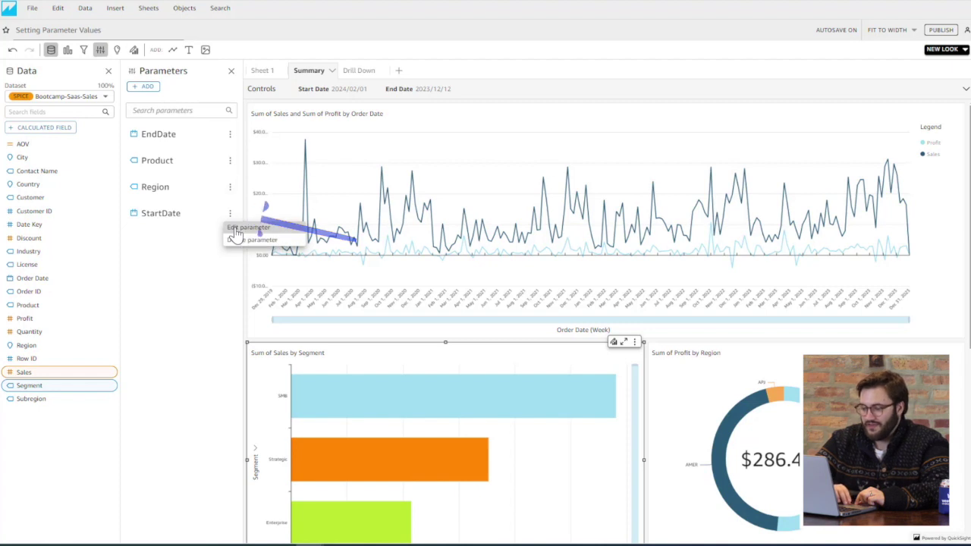
{"action": "left_click", "coordinate": [244, 228]}
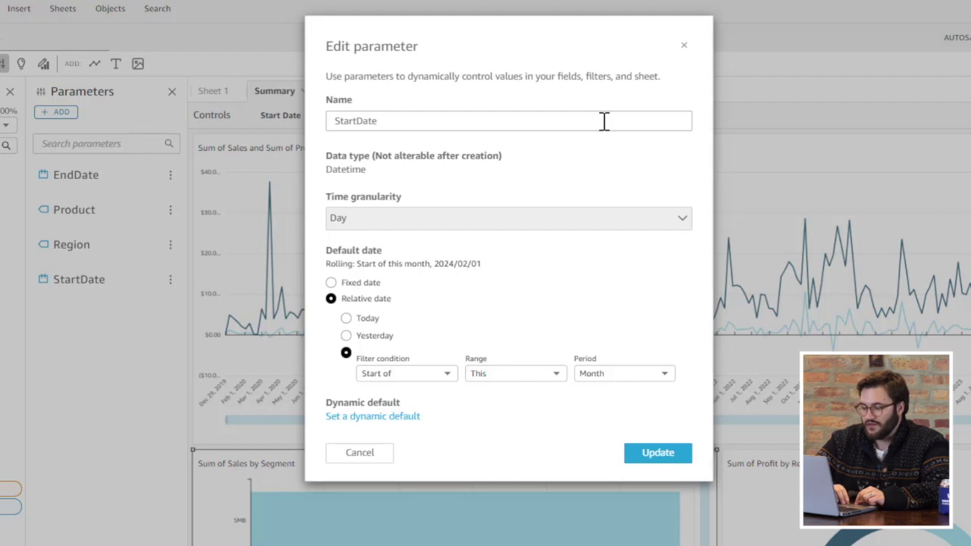
{"action": "left_click", "coordinate": [605, 122]}
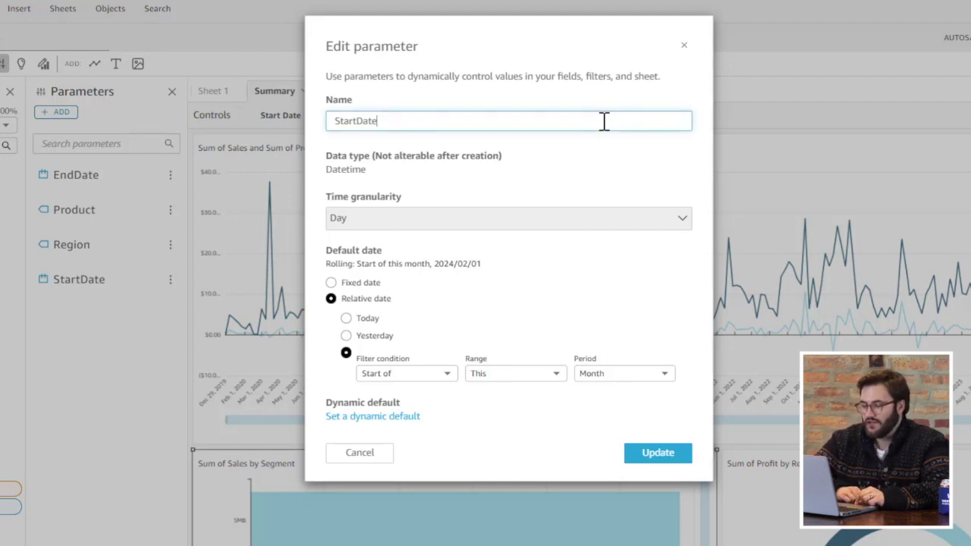
{"action": "left_click", "coordinate": [622, 221]}
{"action": "left_click", "coordinate": [620, 221]}
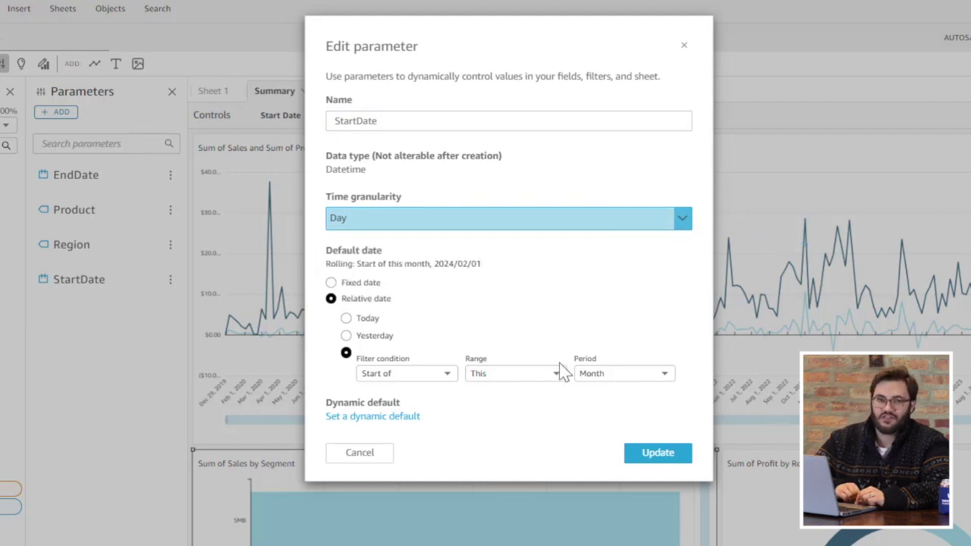
{"action": "left_click", "coordinate": [633, 379]}
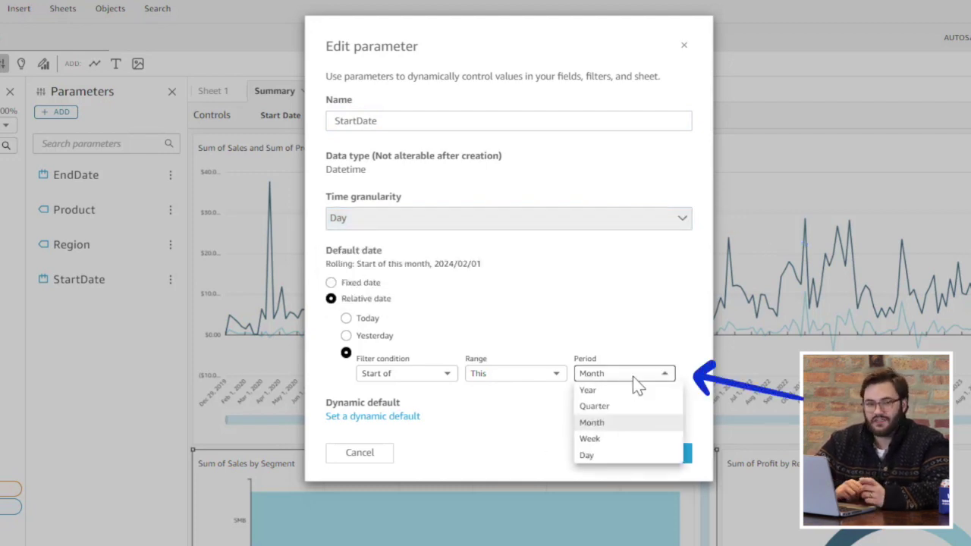
{"action": "left_click", "coordinate": [636, 375]}
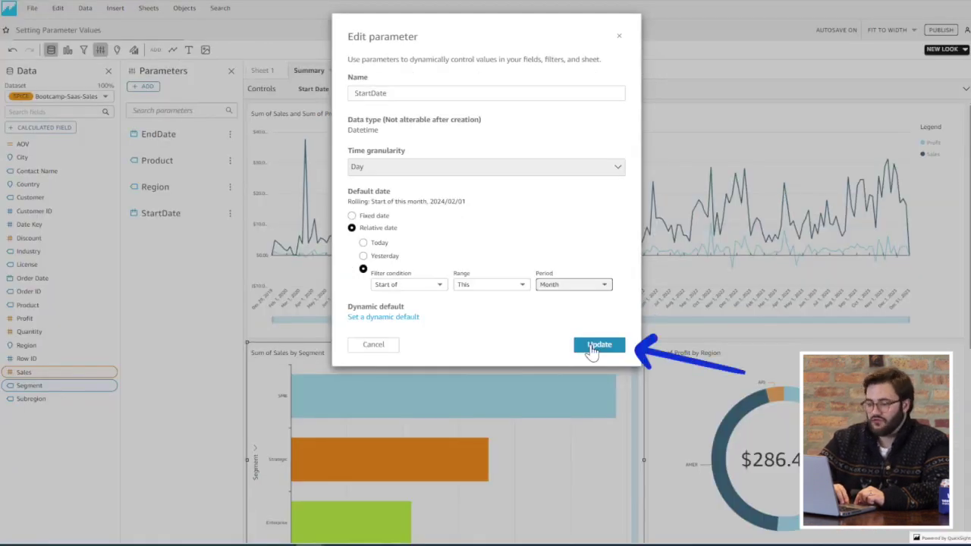
{"action": "left_click", "coordinate": [595, 346]}
Open Format control for Start Date and review its title and YYYY/MM/DD date format
{"action": "left_click", "coordinate": [475, 89]}
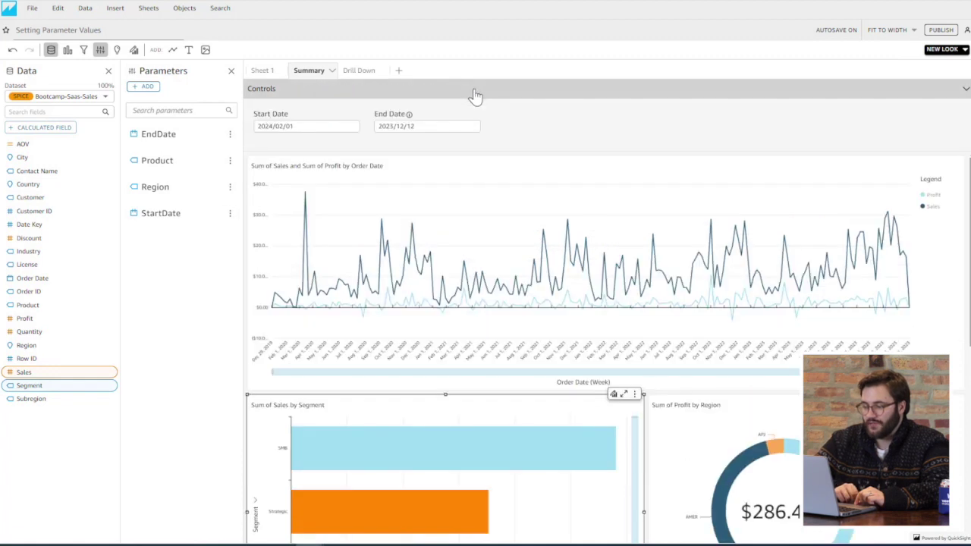
{"action": "left_click", "coordinate": [355, 120]}
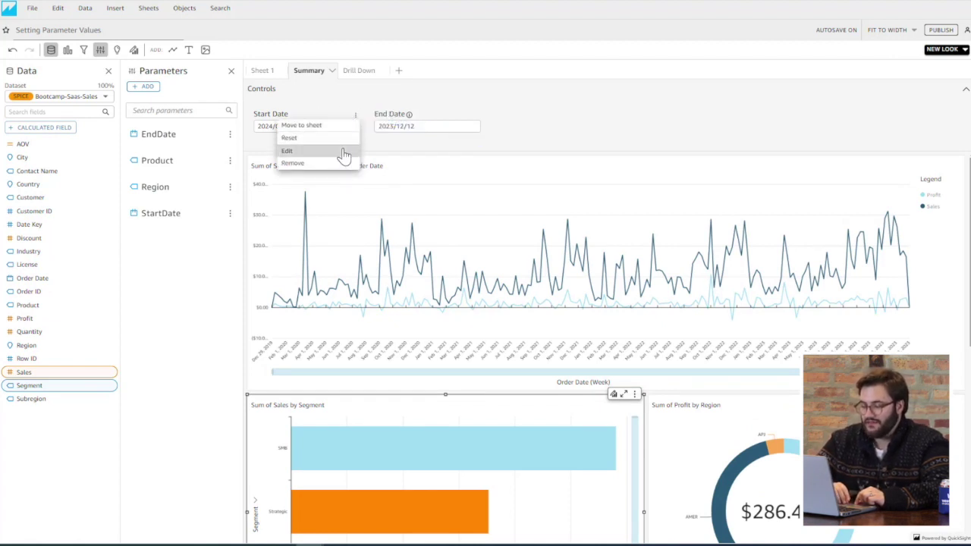
{"action": "left_click", "coordinate": [343, 151]}
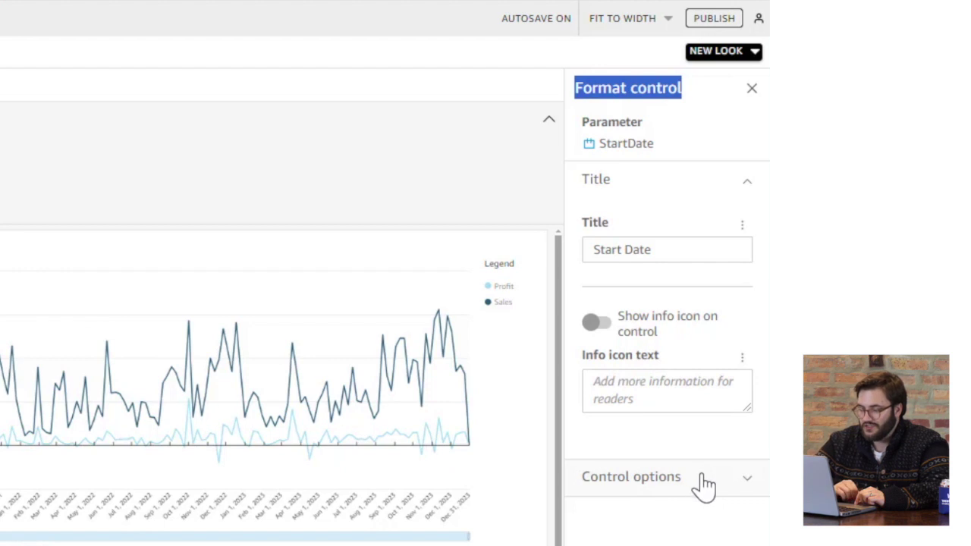
{"action": "left_click", "coordinate": [692, 249]}
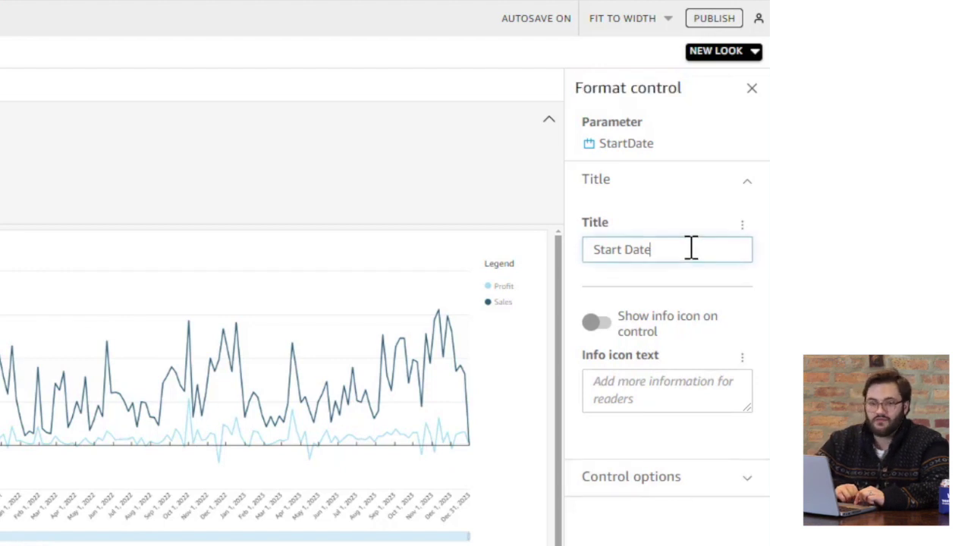
{"action": "left_click", "coordinate": [700, 476]}
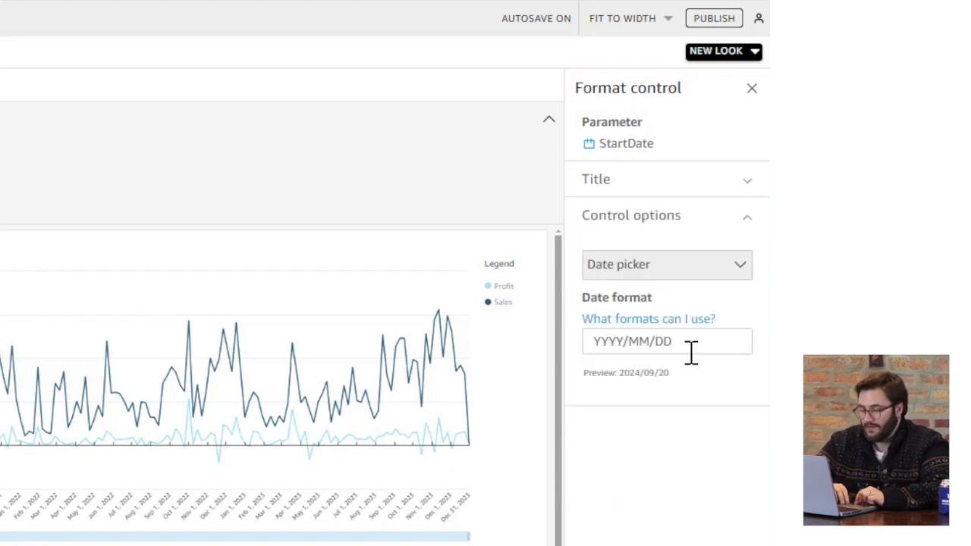
{"action": "left_click_drag", "start_coordinate": [689, 346], "coordinate": [612, 387]}
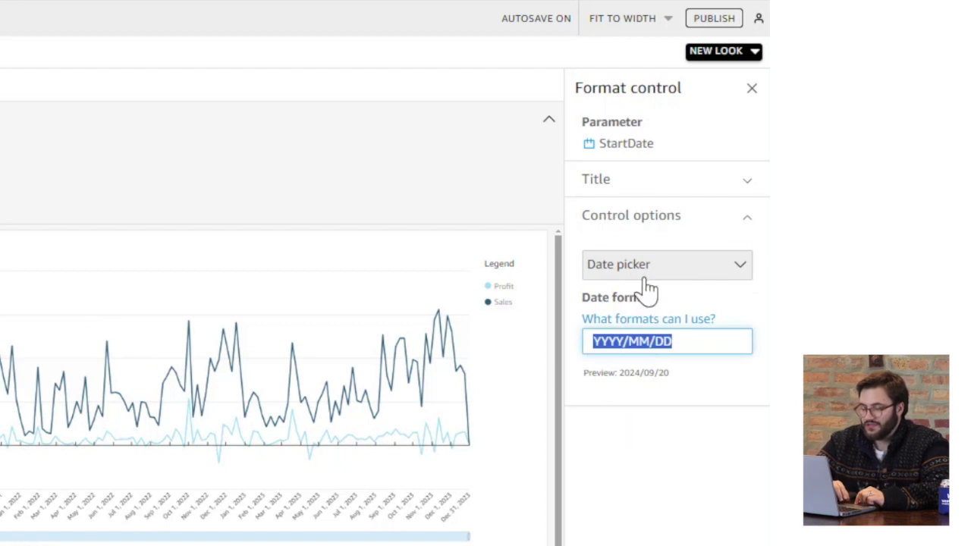
{"action": "left_click", "coordinate": [641, 218]}
{"action": "left_click", "coordinate": [645, 186]}
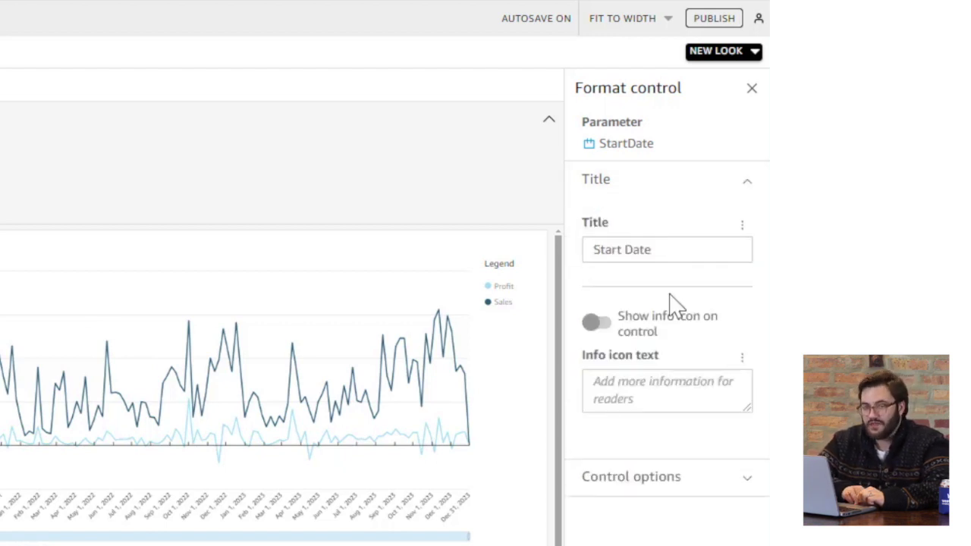
{"action": "left_click", "coordinate": [649, 390]}
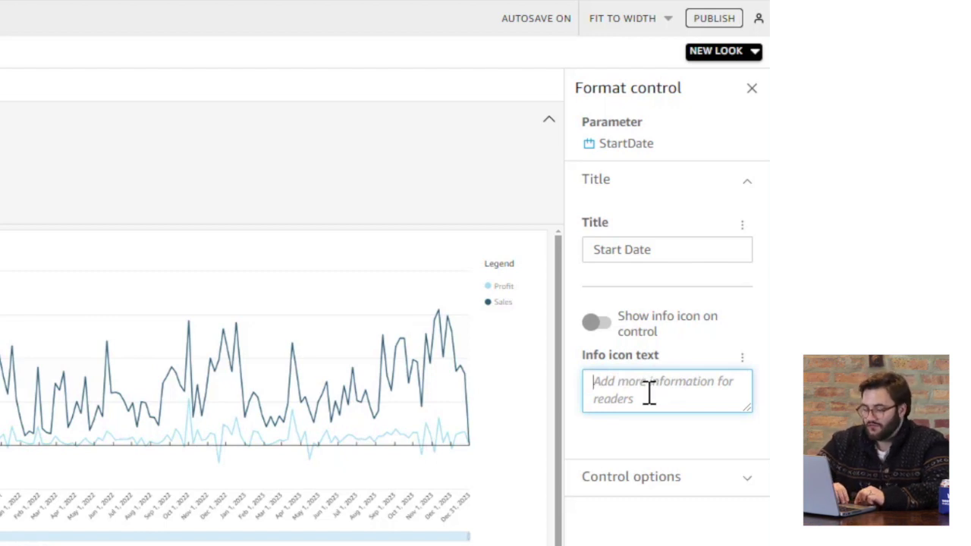
Enable Start Date's info icon with the text 'Choose the start date of the date range'
{"action": "left_click", "coordinate": [599, 325]}
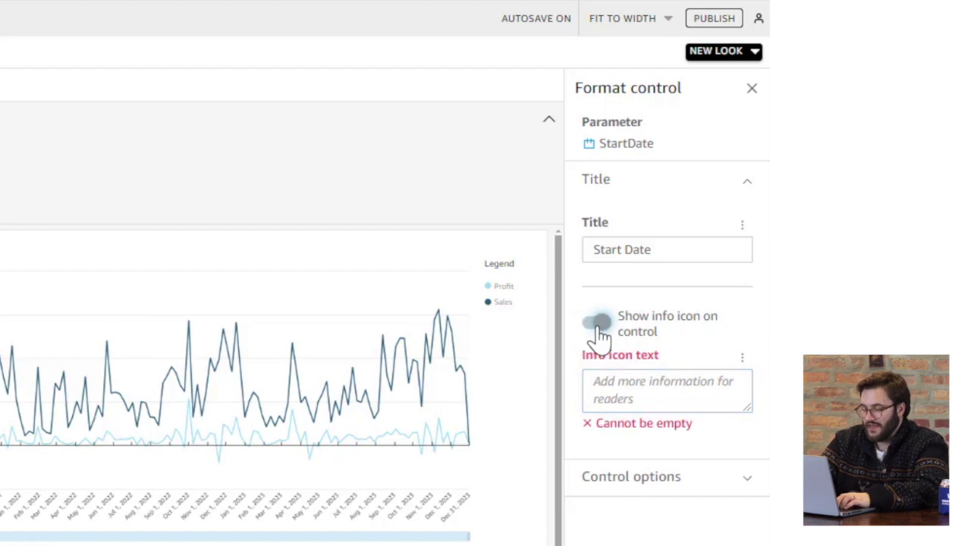
{"action": "left_click", "coordinate": [631, 387]}
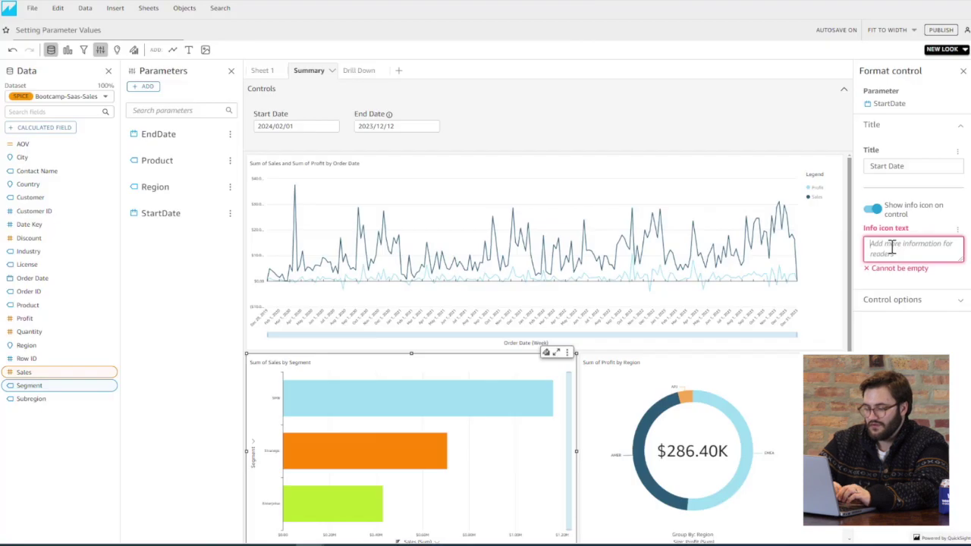
{"action": "type", "text": "Choose the start date of the date range"}
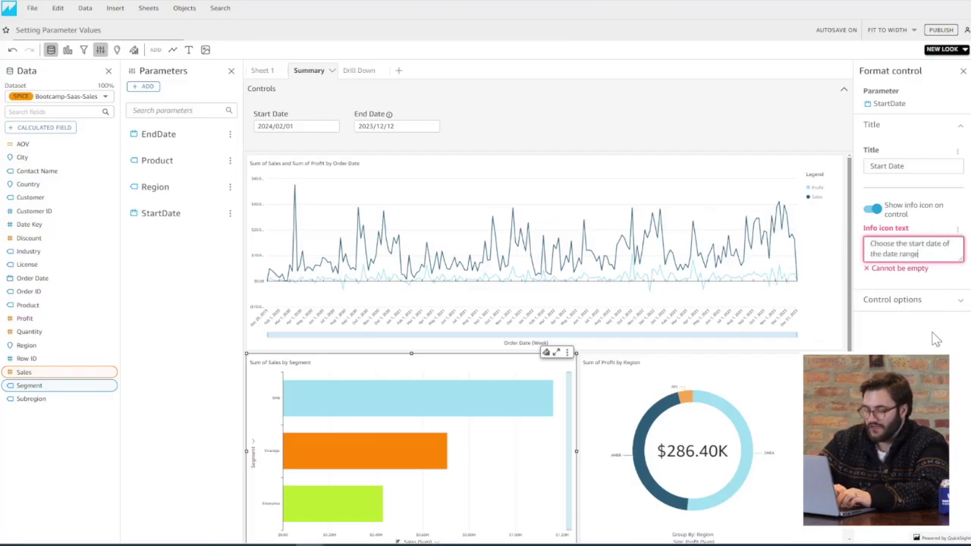
{"action": "left_click", "coordinate": [846, 342]}
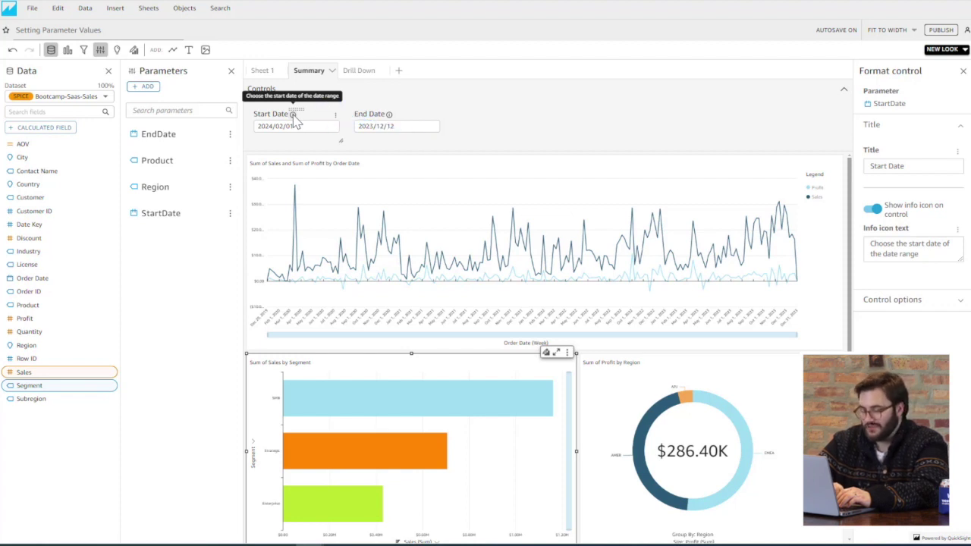
Move the Start Date control out of the Controls bar onto the Summary sheet
{"action": "left_click", "coordinate": [335, 115]}
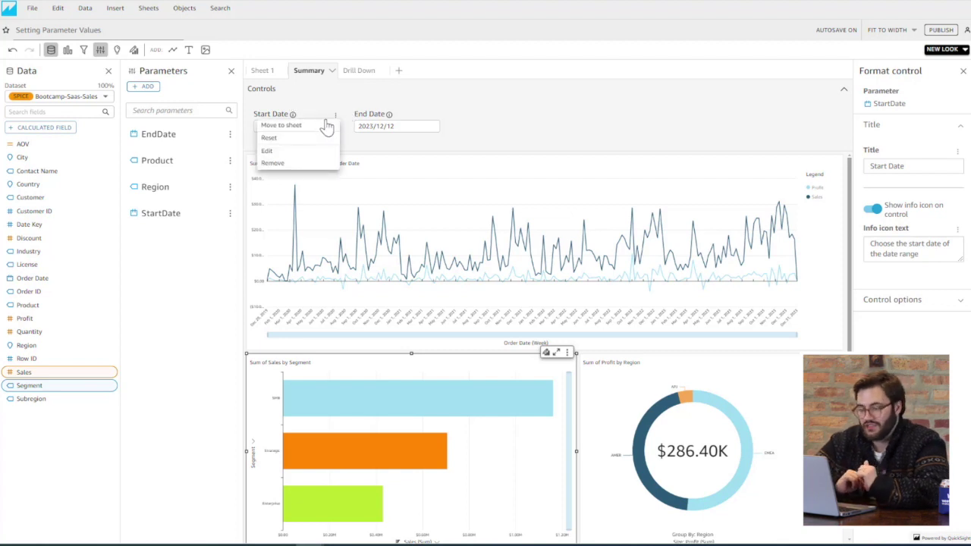
{"action": "left_click", "coordinate": [318, 127]}
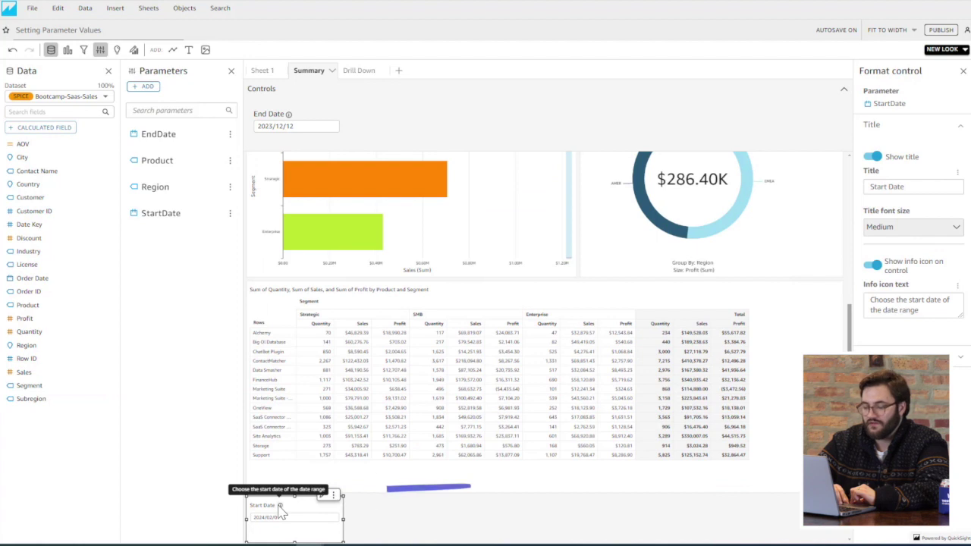
{"action": "scroll", "coordinate": [281, 514], "scroll_direction": "down", "scroll_amount": 1}
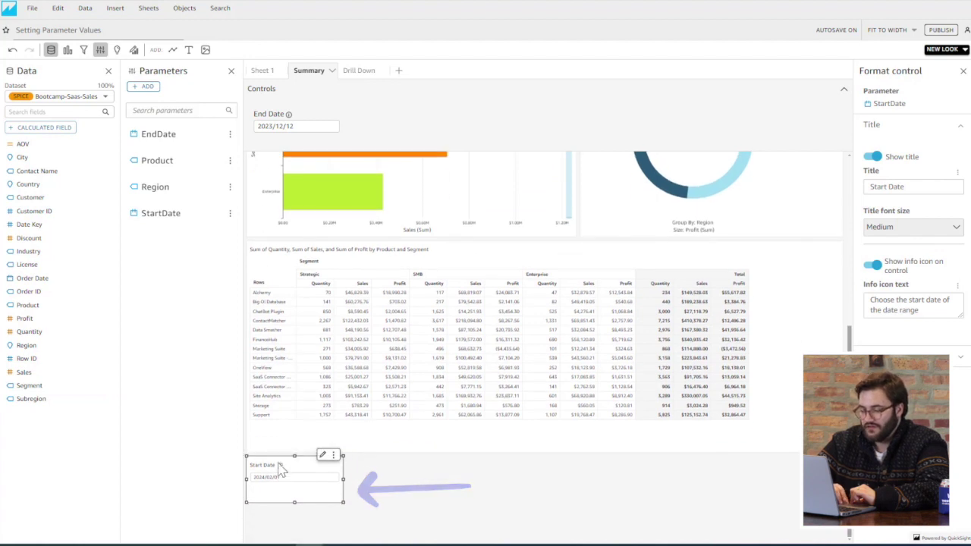
Return Start Date to the Controls bar with End Date beside it, then select the Sales and Profit line chart
{"action": "left_click", "coordinate": [334, 456]}
{"action": "left_click", "coordinate": [322, 469]}
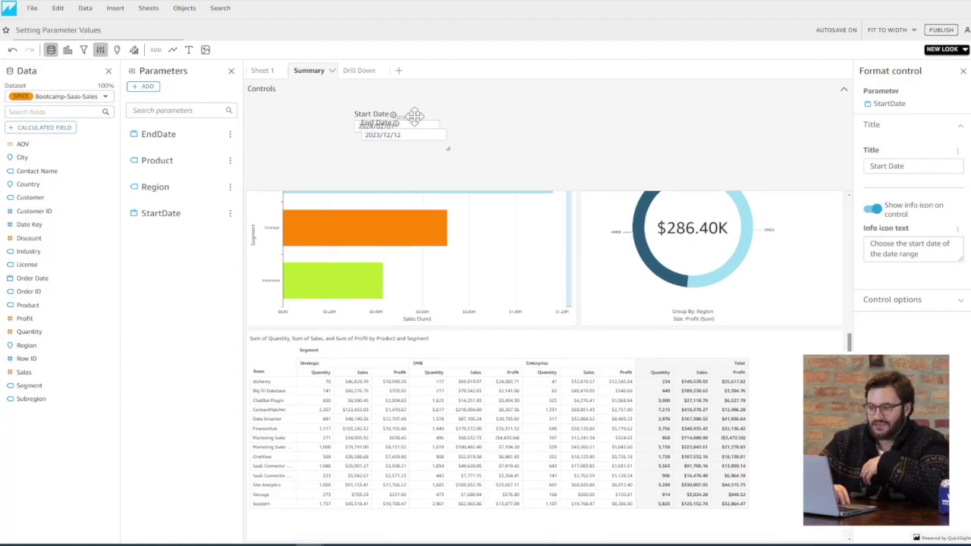
{"action": "left_click_drag", "start_coordinate": [292, 110], "coordinate": [402, 118]}
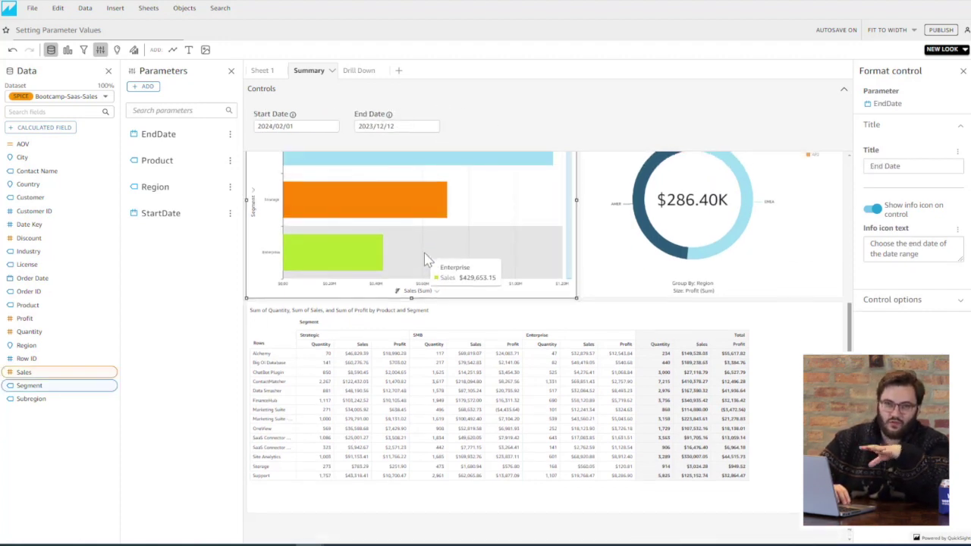
{"action": "scroll", "coordinate": [424, 253], "scroll_direction": "up", "scroll_amount": 3}
{"action": "left_click", "coordinate": [386, 172]}
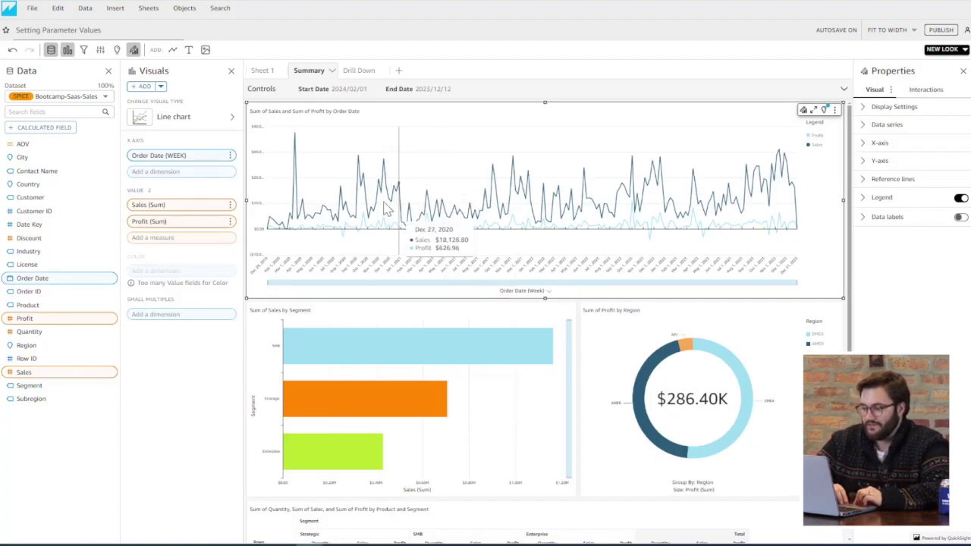
Add an Order Date filter to the Sales and Profit line chart
{"action": "left_click", "coordinate": [327, 90]}
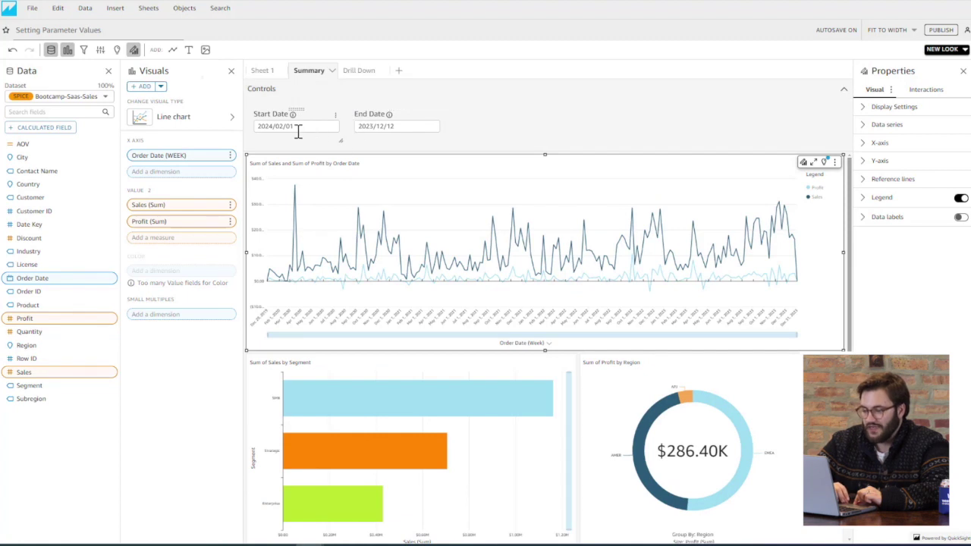
{"action": "left_click", "coordinate": [83, 50]}
{"action": "left_click", "coordinate": [145, 89]}
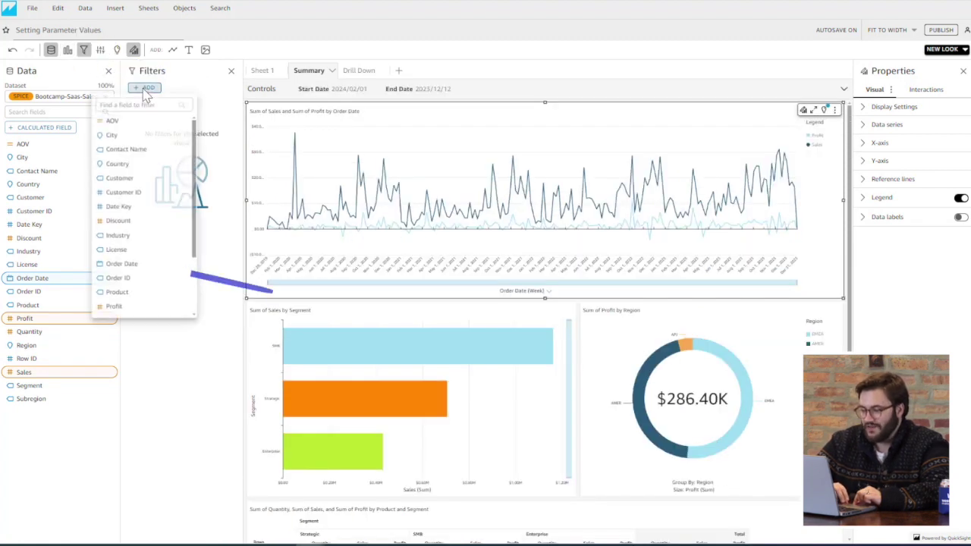
{"action": "left_click", "coordinate": [163, 264]}
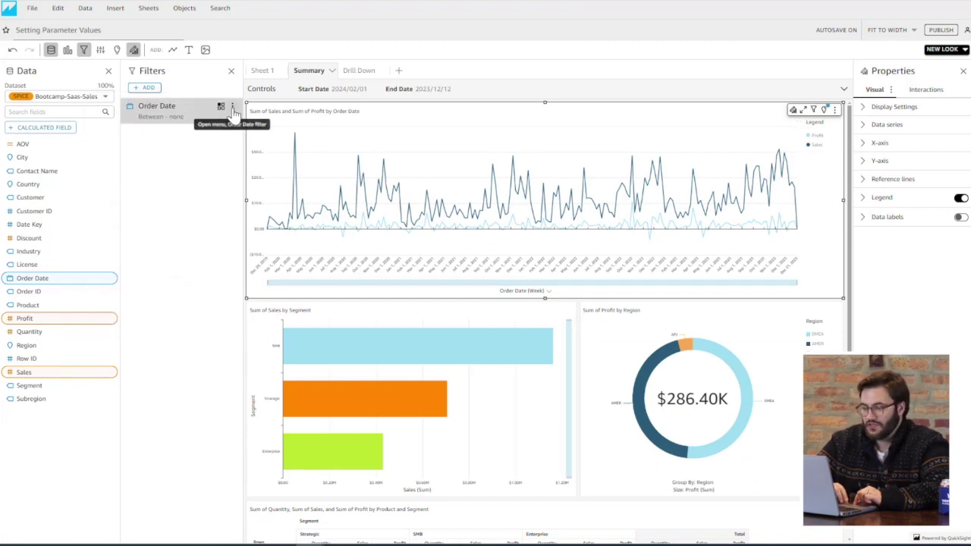
Keep the Order Date filter as a Date & time range with the Between condition
{"action": "left_click", "coordinate": [191, 114]}
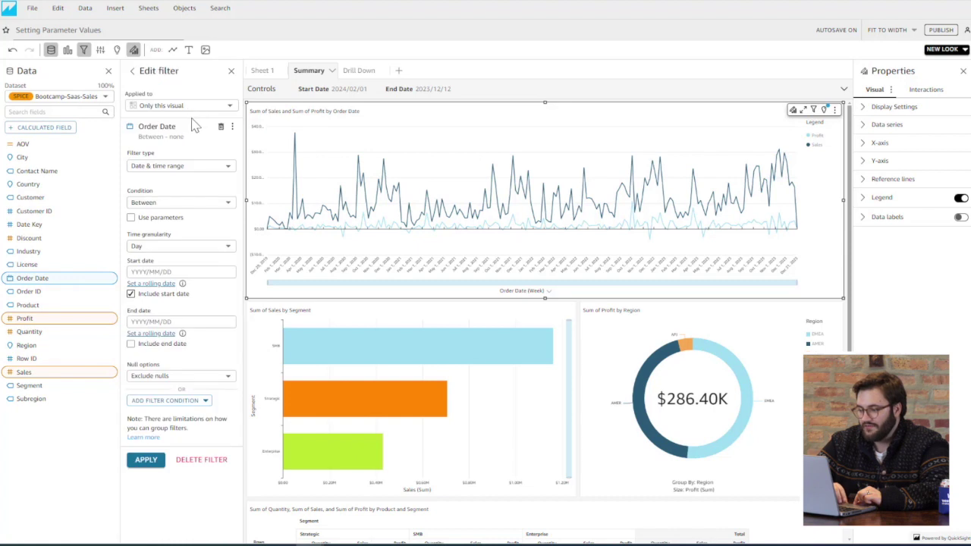
{"action": "left_click", "coordinate": [178, 174]}
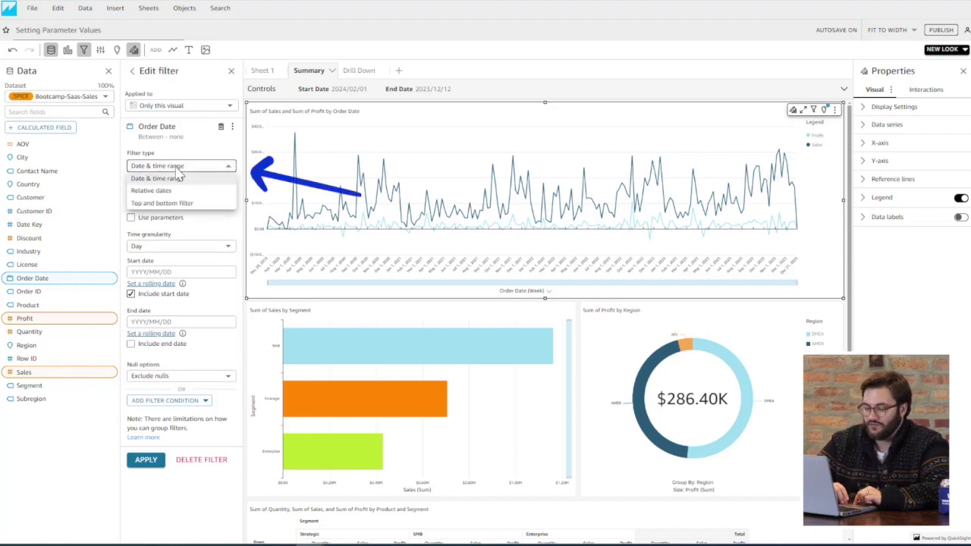
{"action": "left_click", "coordinate": [184, 182]}
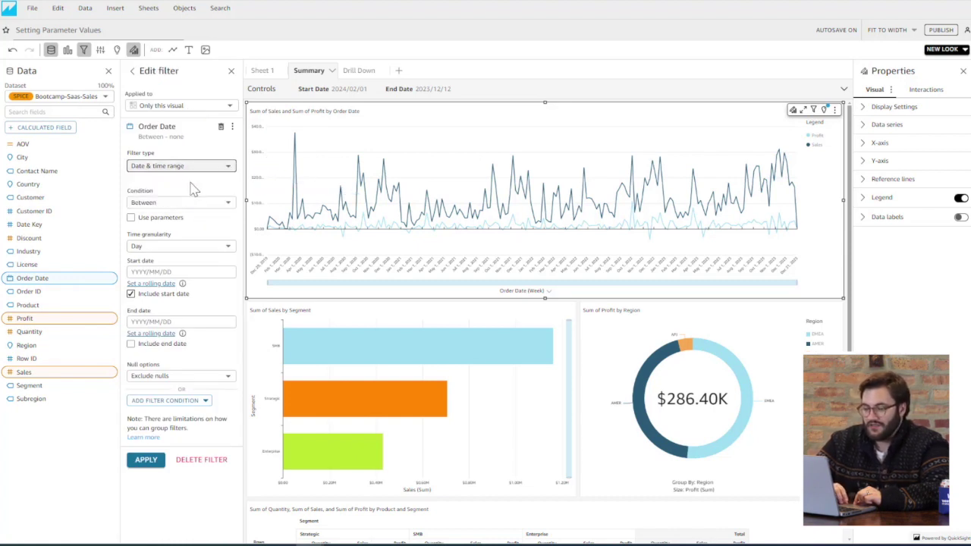
{"action": "left_click", "coordinate": [199, 205]}
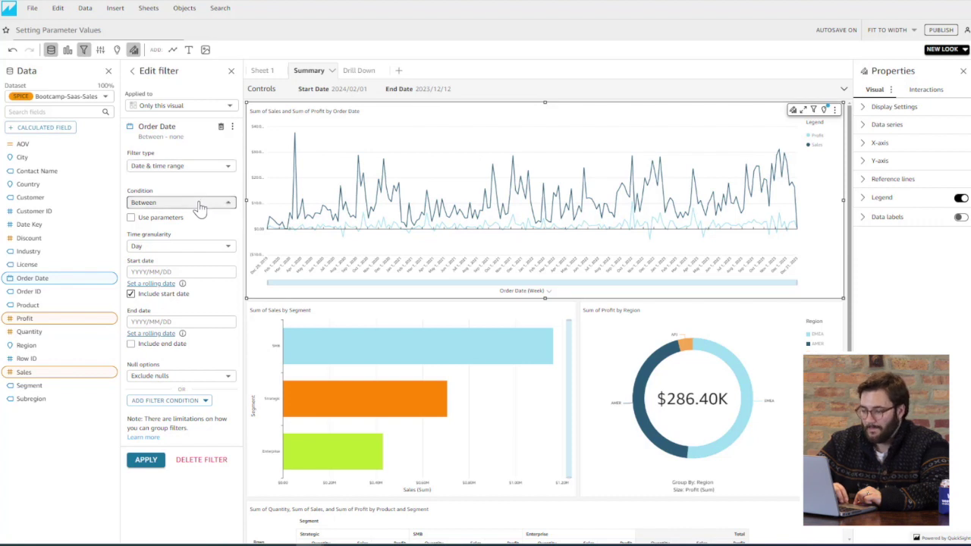
{"action": "left_click", "coordinate": [196, 217]}
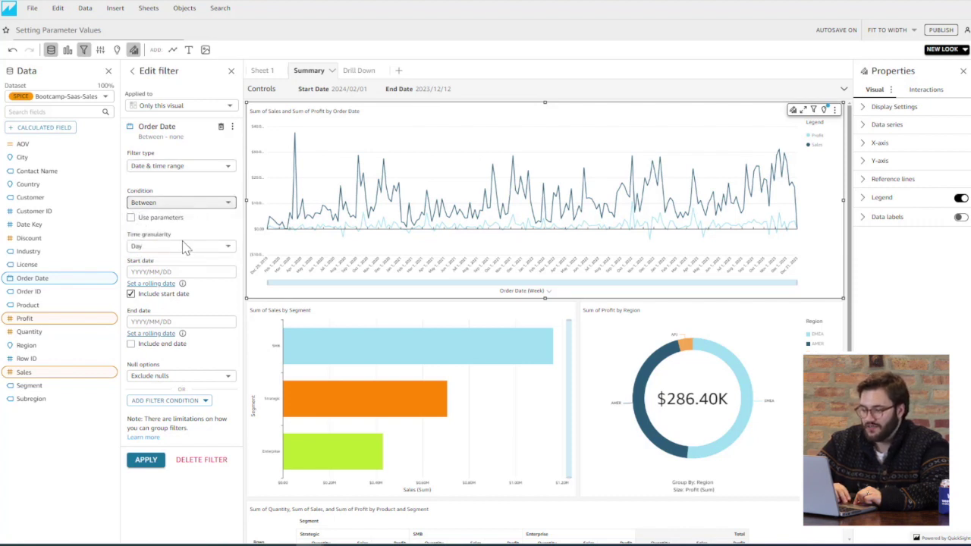
Make the Order Date filter use parameters and apply it to all visuals in the dataset
{"action": "left_click", "coordinate": [131, 219]}
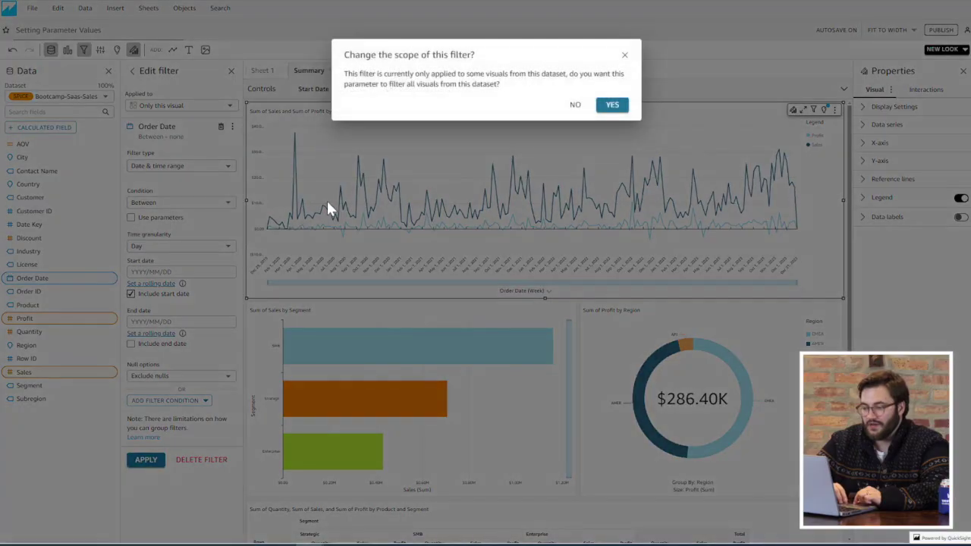
{"action": "left_click_drag", "start_coordinate": [500, 85], "coordinate": [391, 85]}
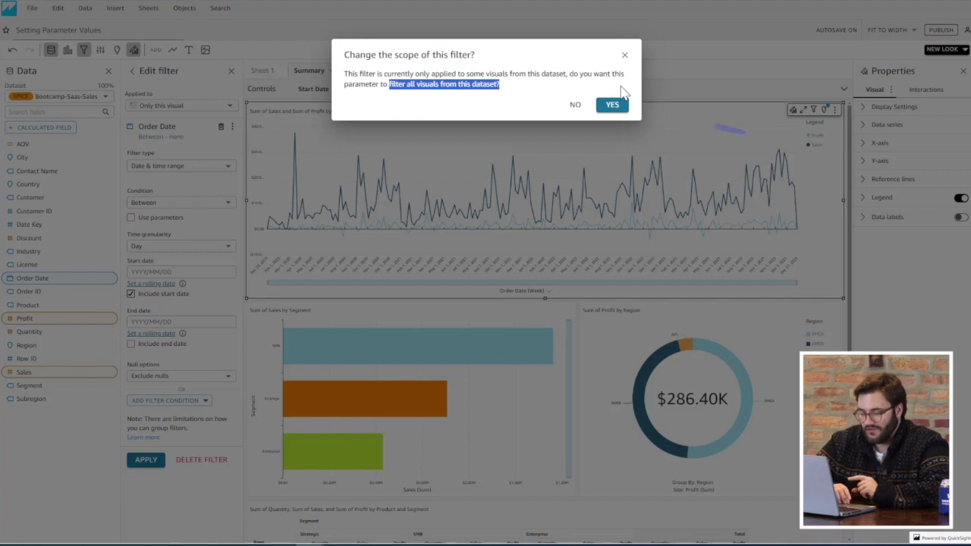
{"action": "left_click", "coordinate": [618, 108]}
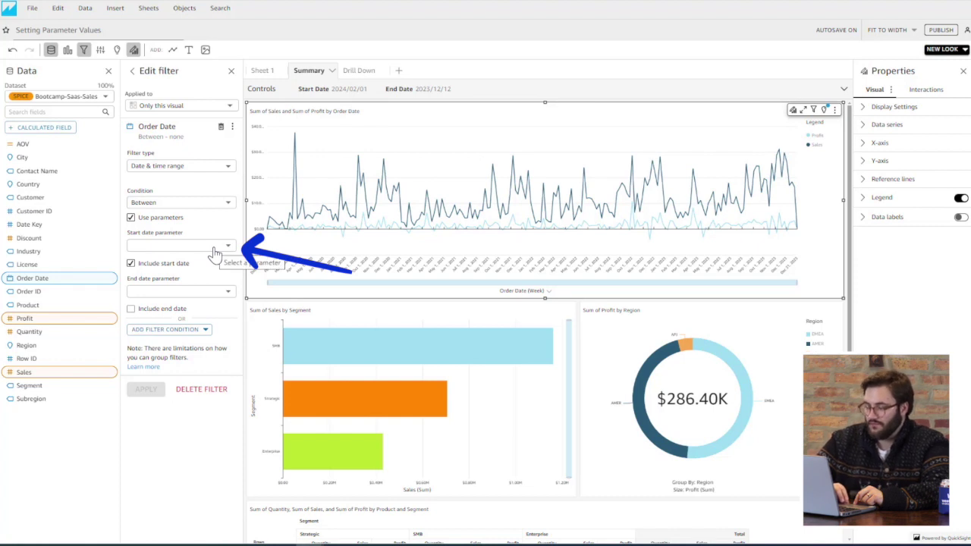
Set the filter's start parameter to StartDate and end parameter to EndDate, and apply
{"action": "left_click", "coordinate": [182, 247]}
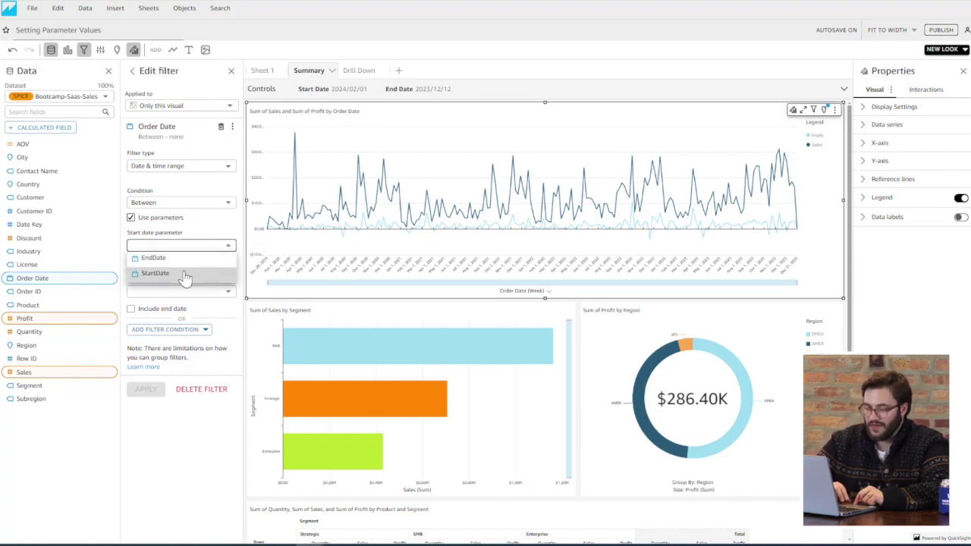
{"action": "left_click", "coordinate": [184, 277]}
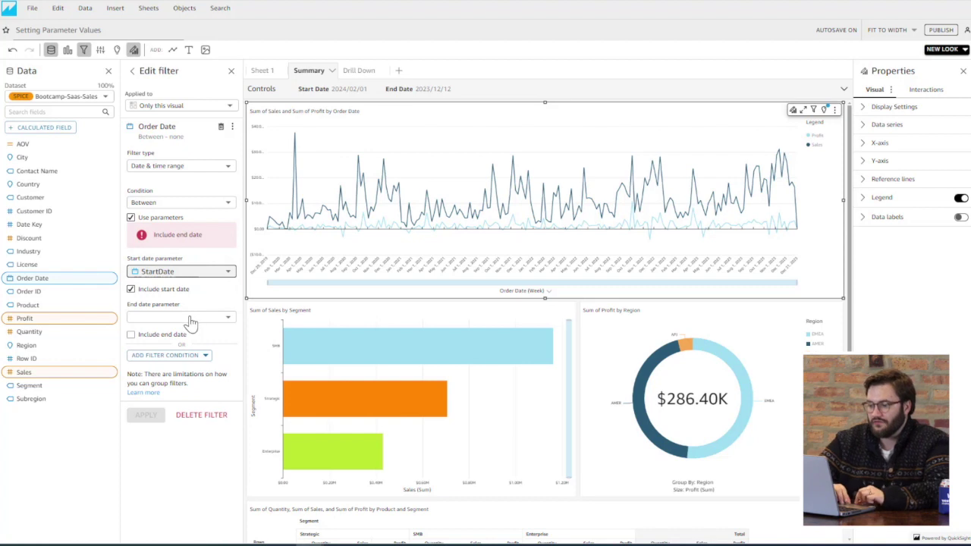
{"action": "left_click", "coordinate": [192, 319]}
{"action": "left_click", "coordinate": [188, 334]}
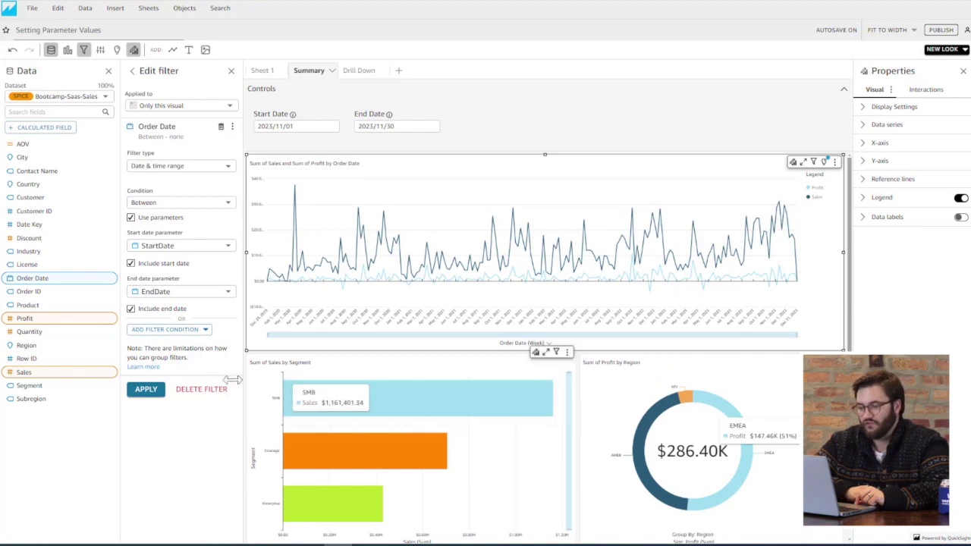
{"action": "left_click", "coordinate": [157, 398]}
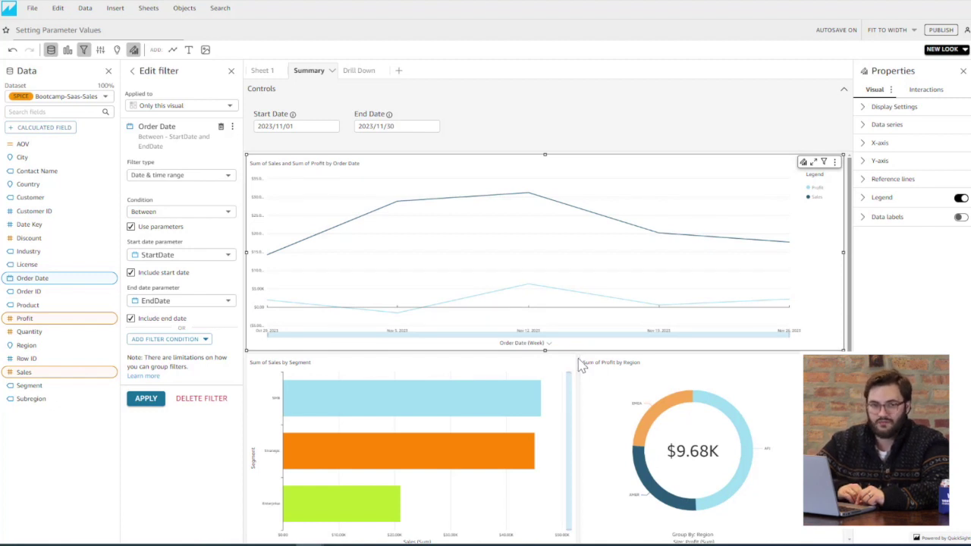
Scroll through the November 2023 filtered visuals and go back to the filters list
{"action": "scroll", "coordinate": [574, 340], "scroll_direction": "down", "scroll_amount": 3}
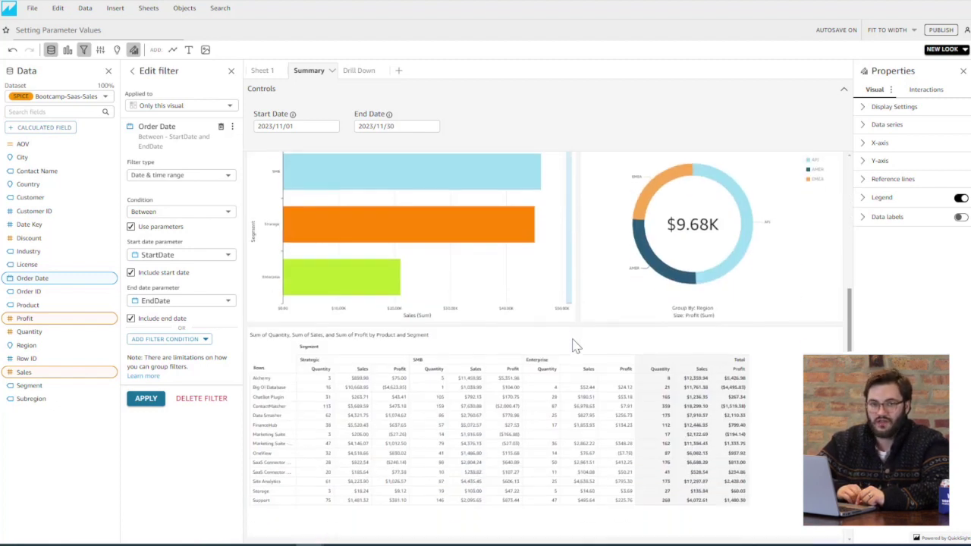
{"action": "scroll", "coordinate": [575, 346], "scroll_direction": "down", "scroll_amount": 1}
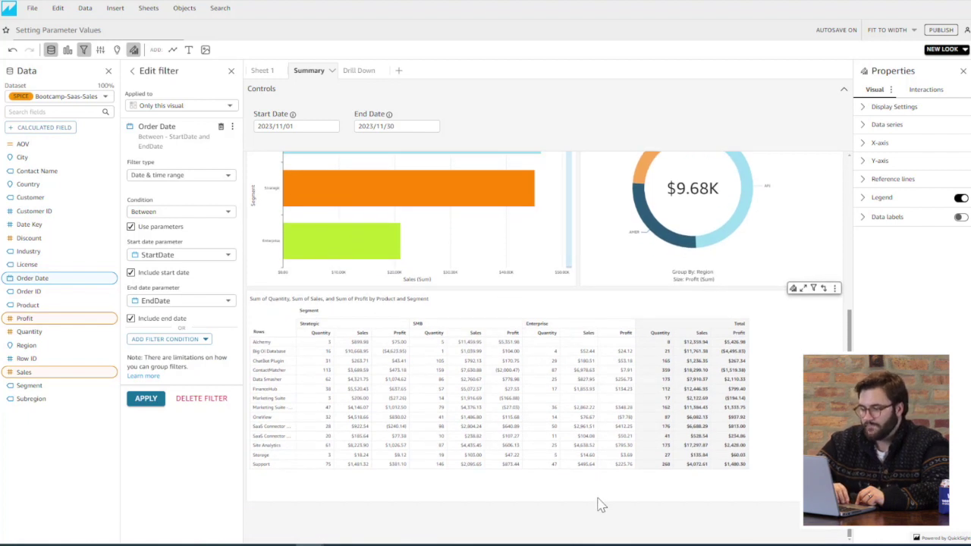
{"action": "scroll", "coordinate": [599, 505], "scroll_direction": "up", "scroll_amount": 4}
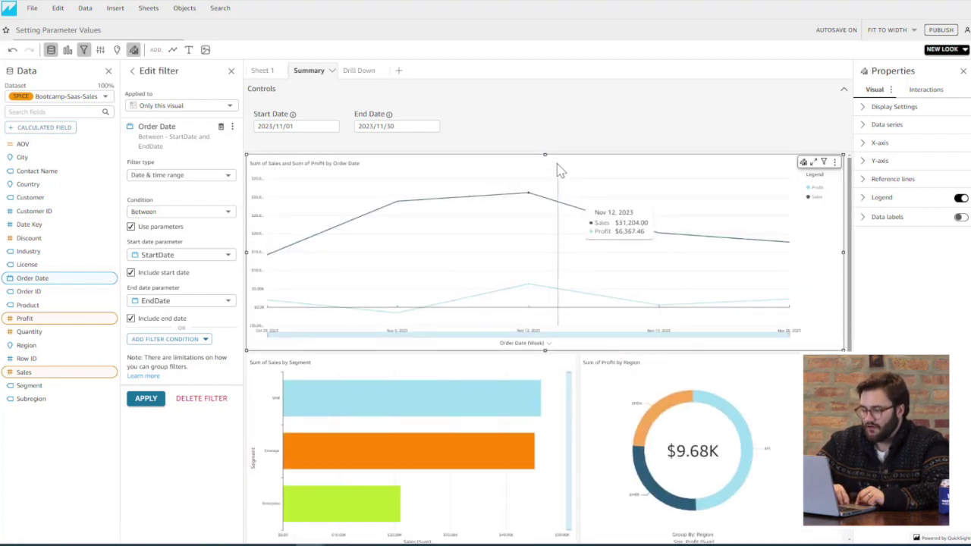
{"action": "left_click", "coordinate": [134, 72]}
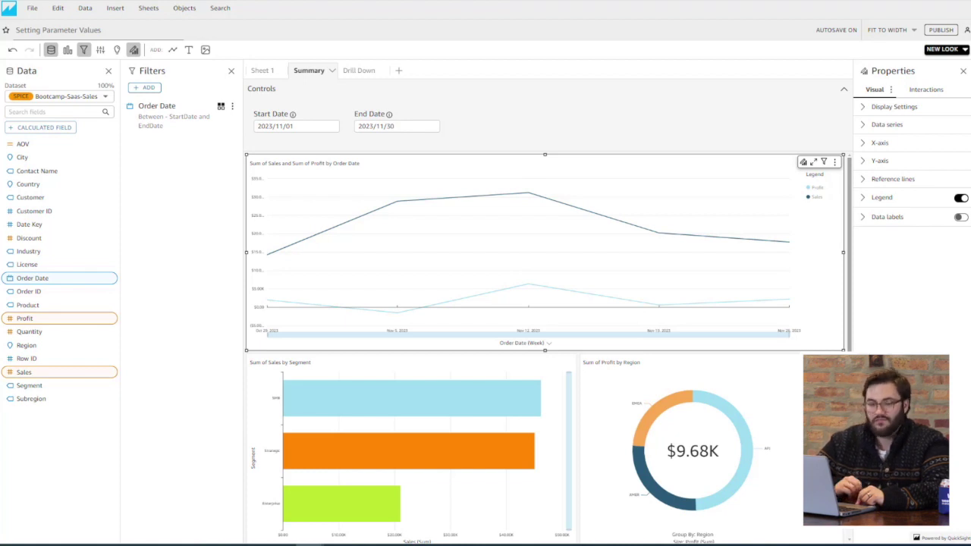
Check the Drill Down sheet's Start Date and EndDate controls show 2023/11/01–2023/11/30, then return to Summary
{"action": "left_click", "coordinate": [359, 69]}
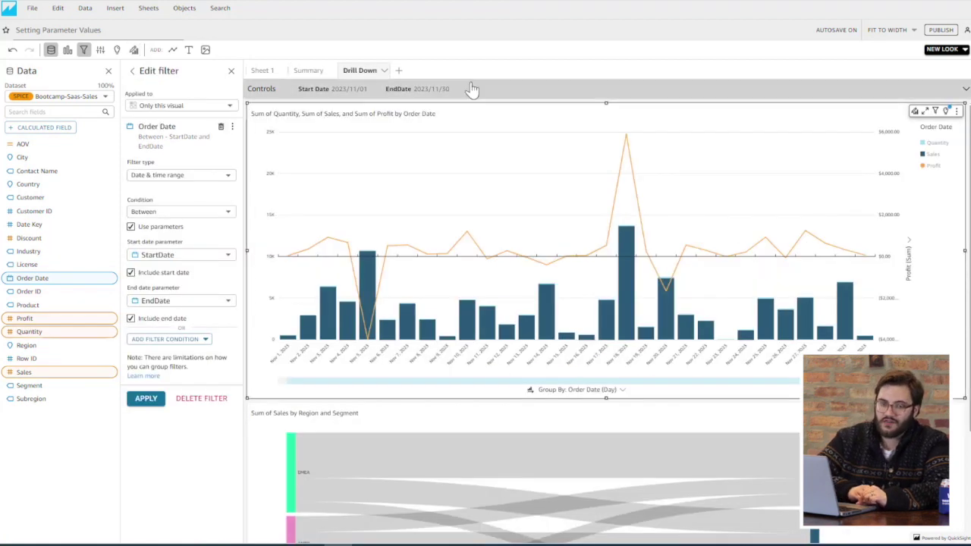
{"action": "left_click", "coordinate": [310, 70]}
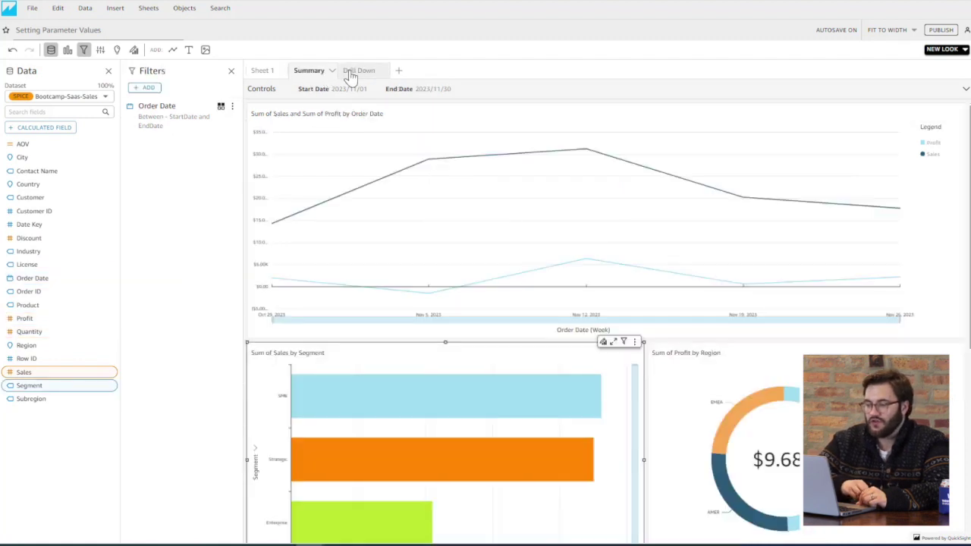
{"action": "left_click", "coordinate": [357, 71]}
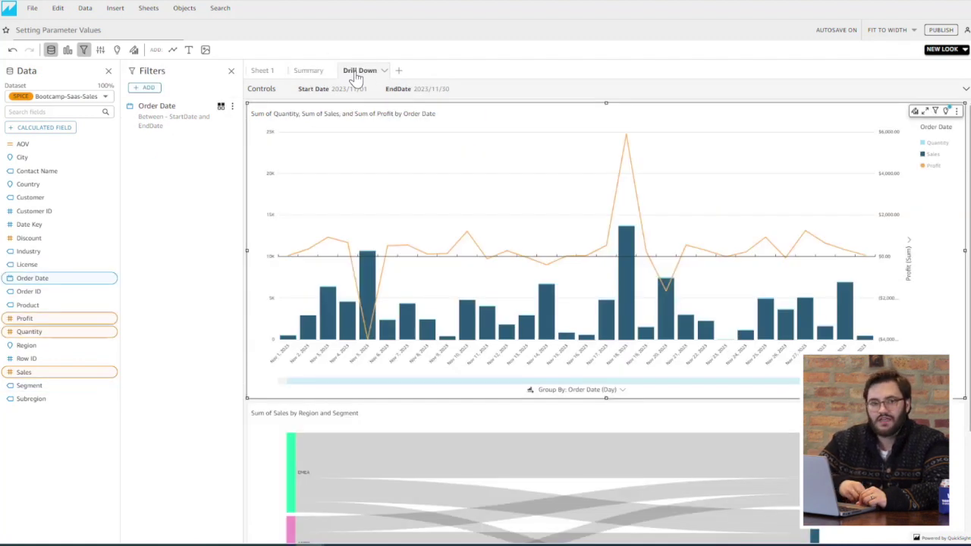
{"action": "left_click", "coordinate": [541, 95]}
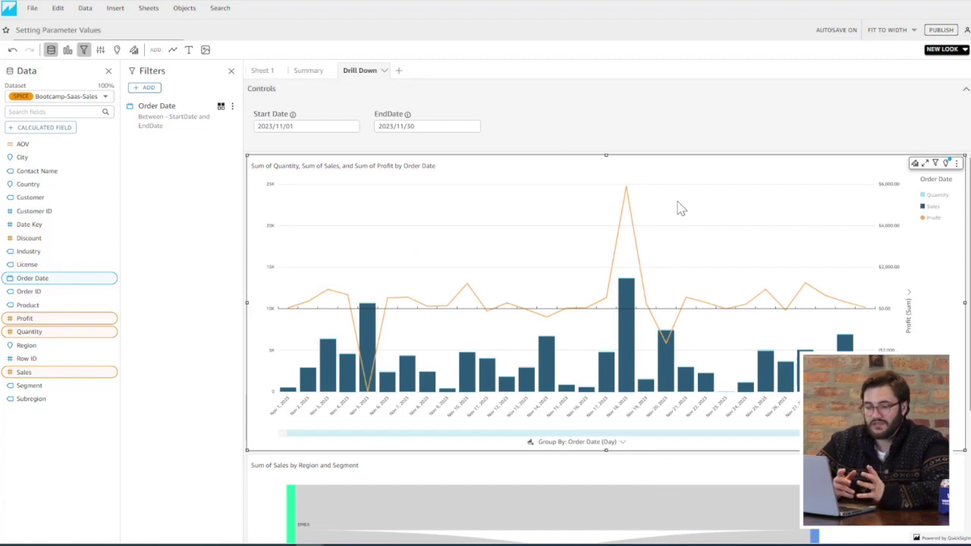
{"action": "scroll", "coordinate": [683, 213], "scroll_direction": "down", "scroll_amount": 2}
{"action": "scroll", "coordinate": [692, 212], "scroll_direction": "down", "scroll_amount": 1}
{"action": "scroll", "coordinate": [693, 216], "scroll_direction": "up", "scroll_amount": 1}
{"action": "scroll", "coordinate": [693, 228], "scroll_direction": "up", "scroll_amount": 2}
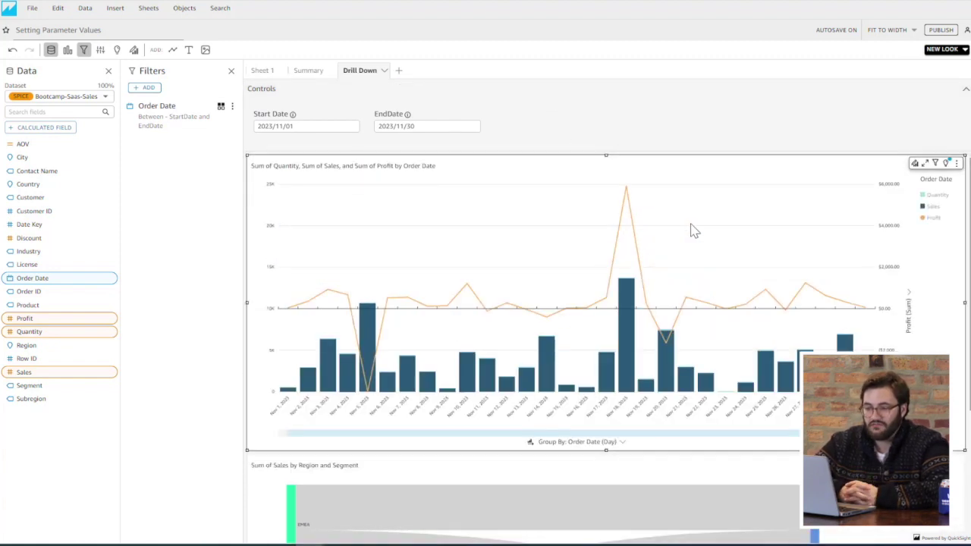
{"action": "left_click", "coordinate": [318, 72]}
Change the Summary sheet's End Date control to 2023/11/15
{"action": "left_click", "coordinate": [371, 93]}
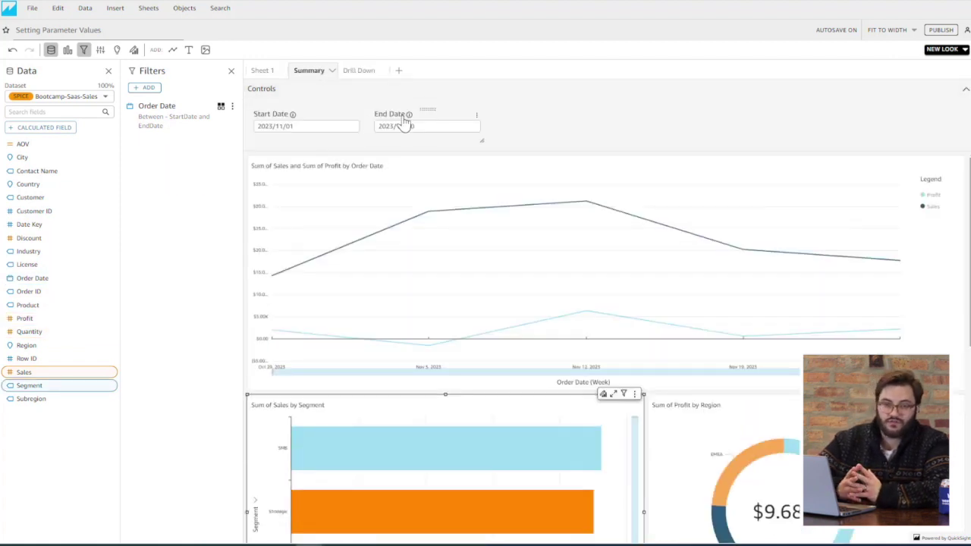
{"action": "left_click", "coordinate": [431, 127]}
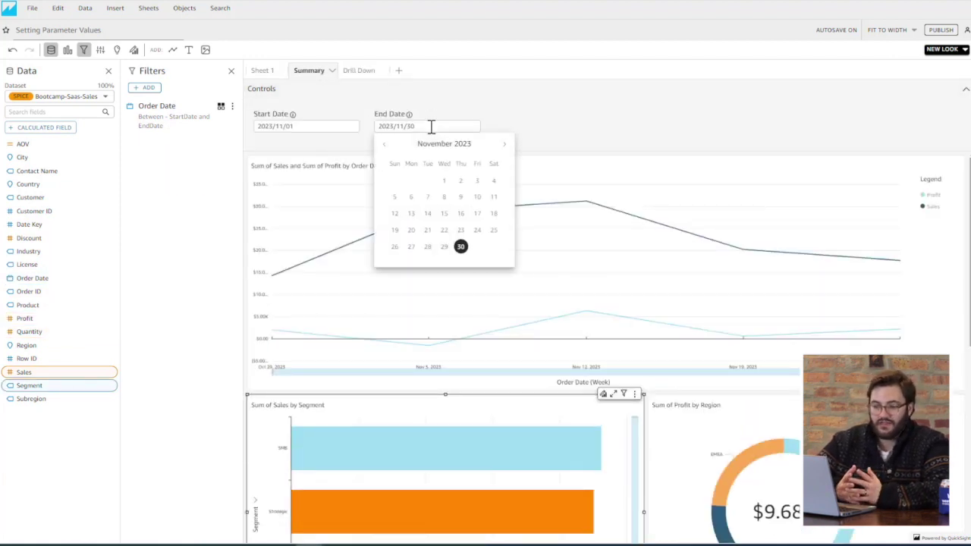
{"action": "left_click", "coordinate": [444, 213]}
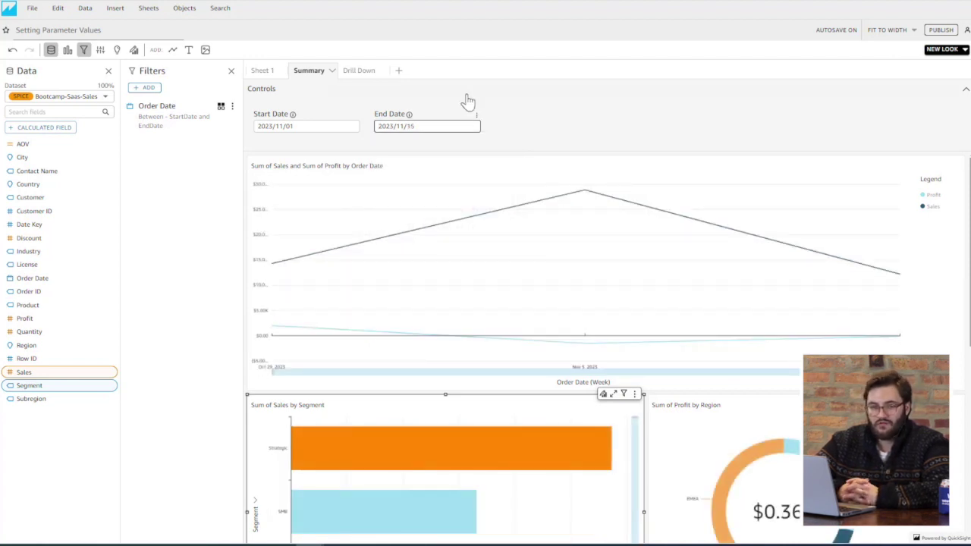